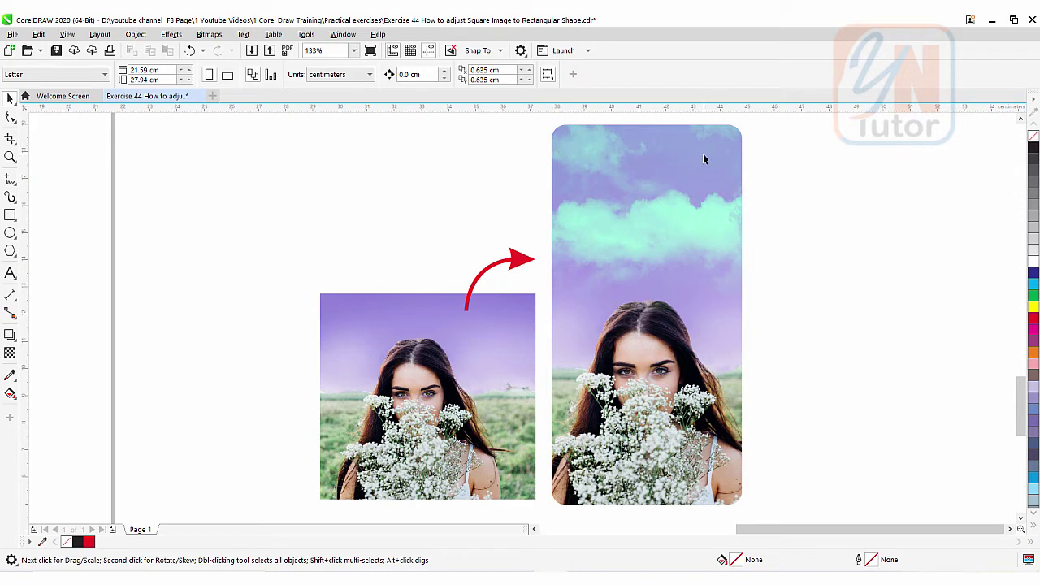
# Step: Extract the photo from the phone-cover frame, move it aside, and give the empty frame a black hairline outline
pyautogui.click(635, 195)
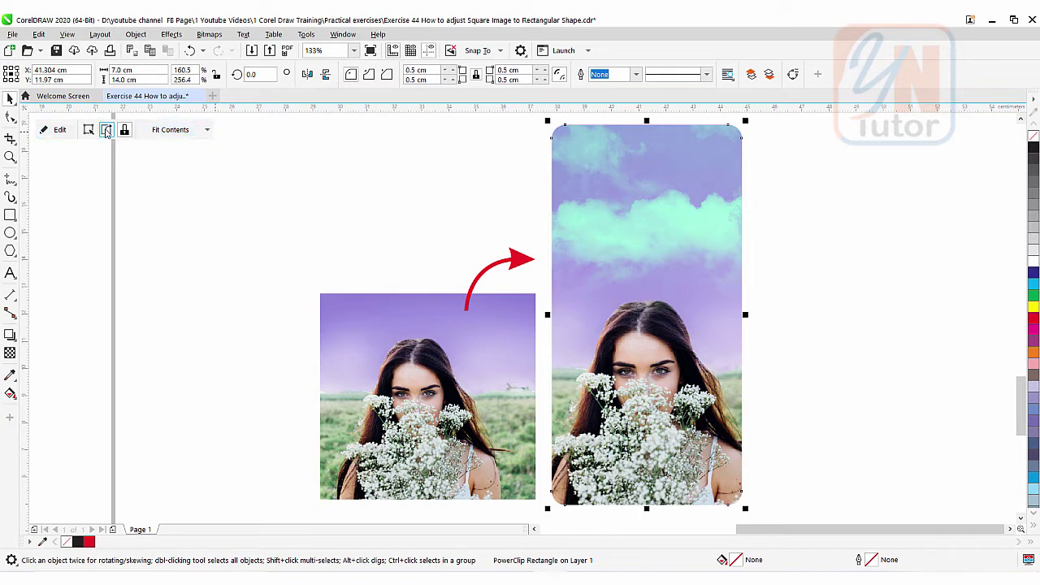
pyautogui.click(105, 133)
pyautogui.scroll(-2, 709, 313)
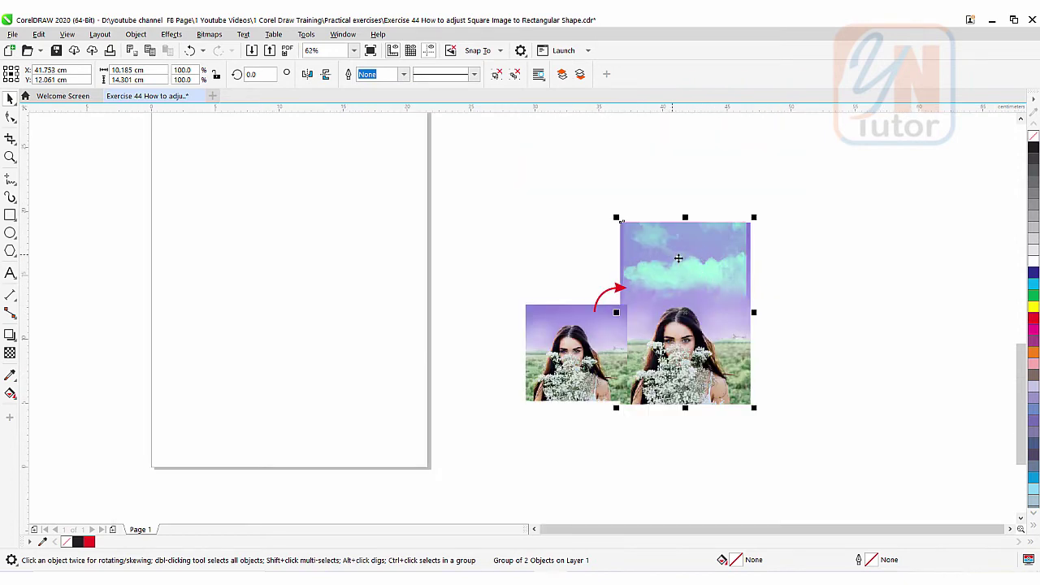
pyautogui.moveTo(671, 255); pyautogui.dragTo(812, 250)
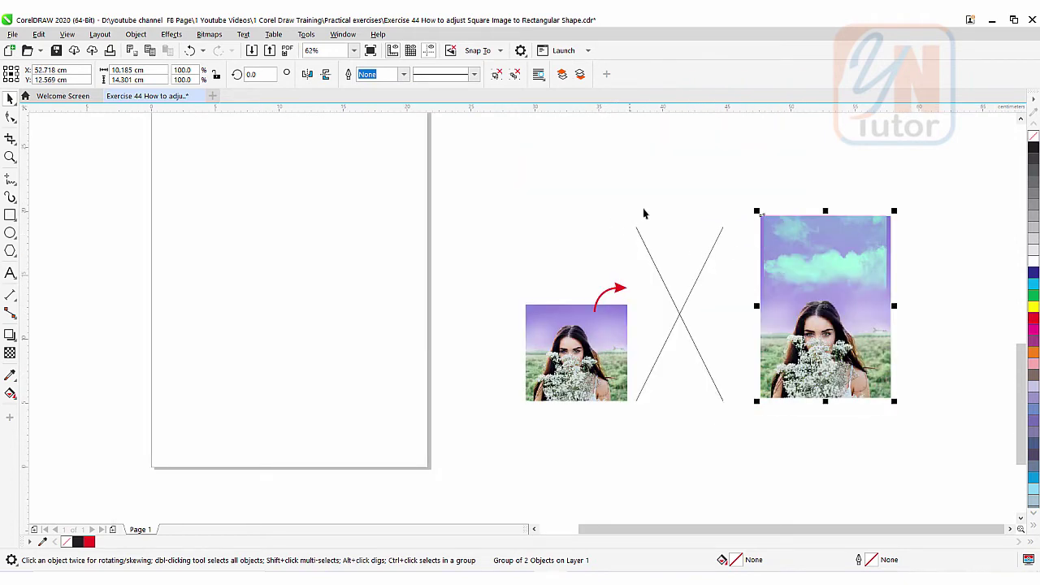
pyautogui.click(675, 251)
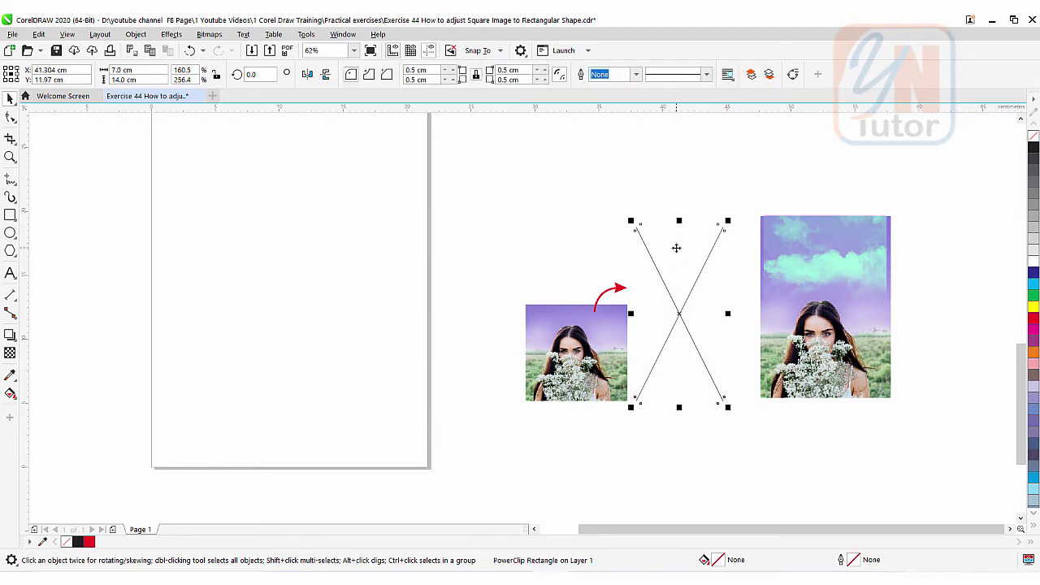
pyautogui.rightClick(1035, 150)
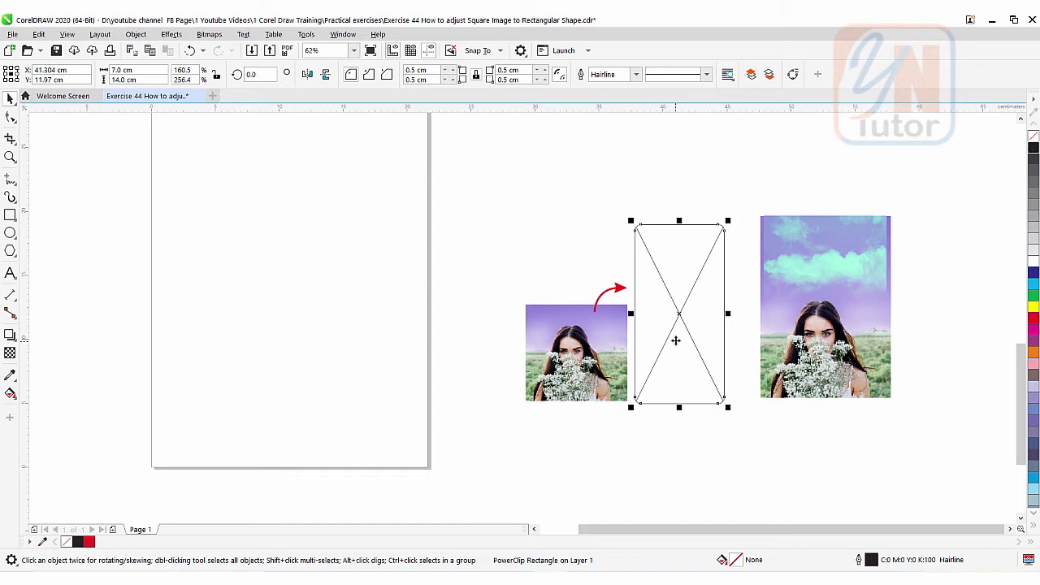
# Step: Ungroup the woman and cloud photos and move the cloud photo above the empty frame
pyautogui.click(866, 258)
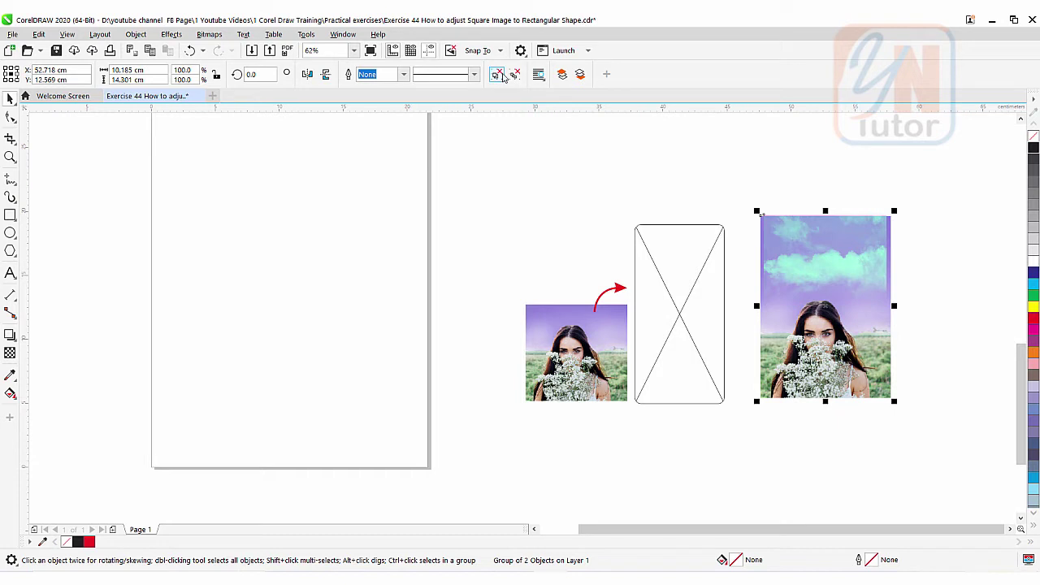
pyautogui.click(496, 76)
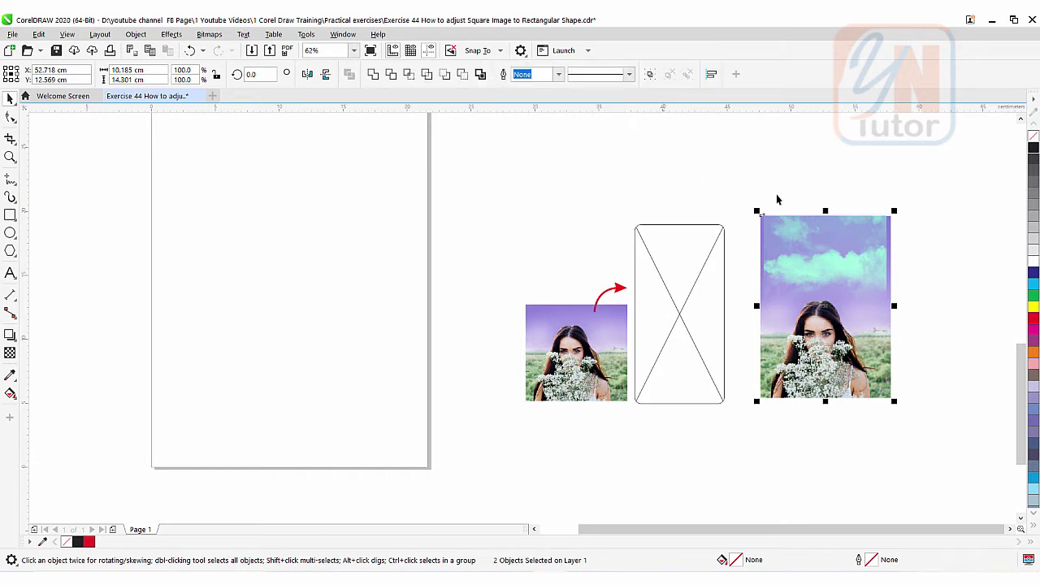
pyautogui.press('Escape')
pyautogui.click(816, 258)
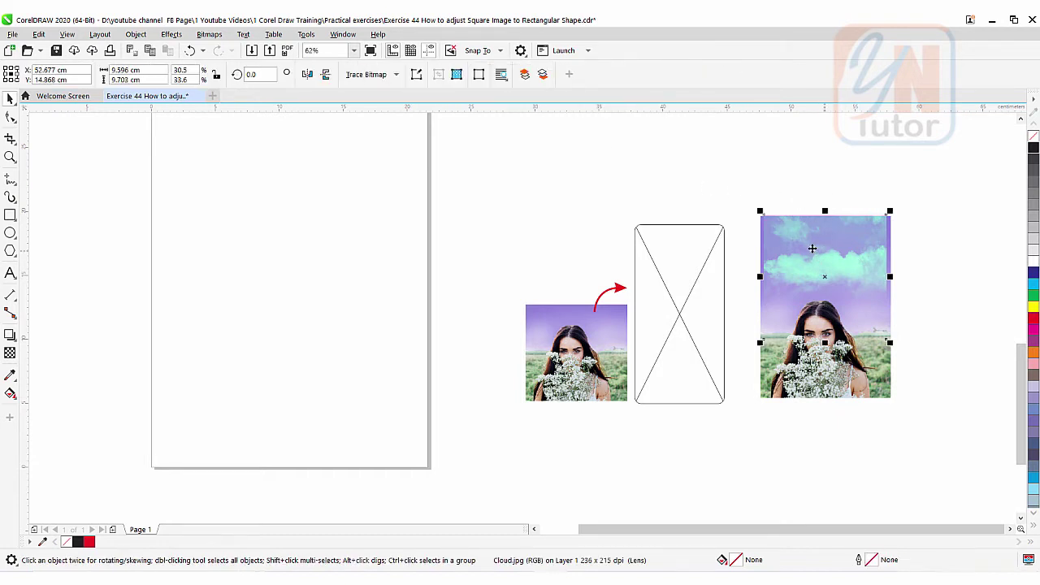
pyautogui.moveTo(830, 244); pyautogui.dragTo(693, 192)
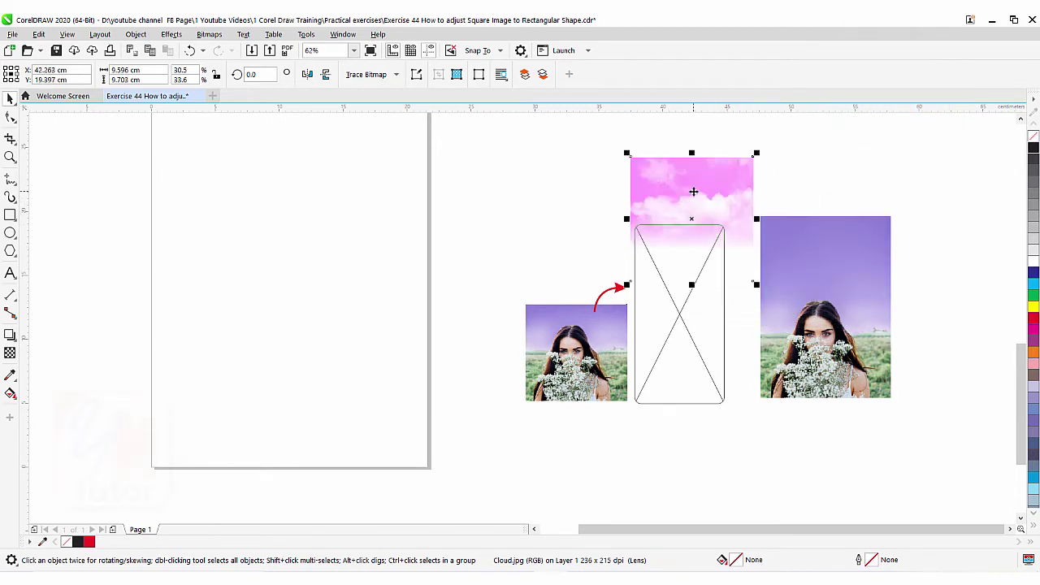
pyautogui.click(838, 269)
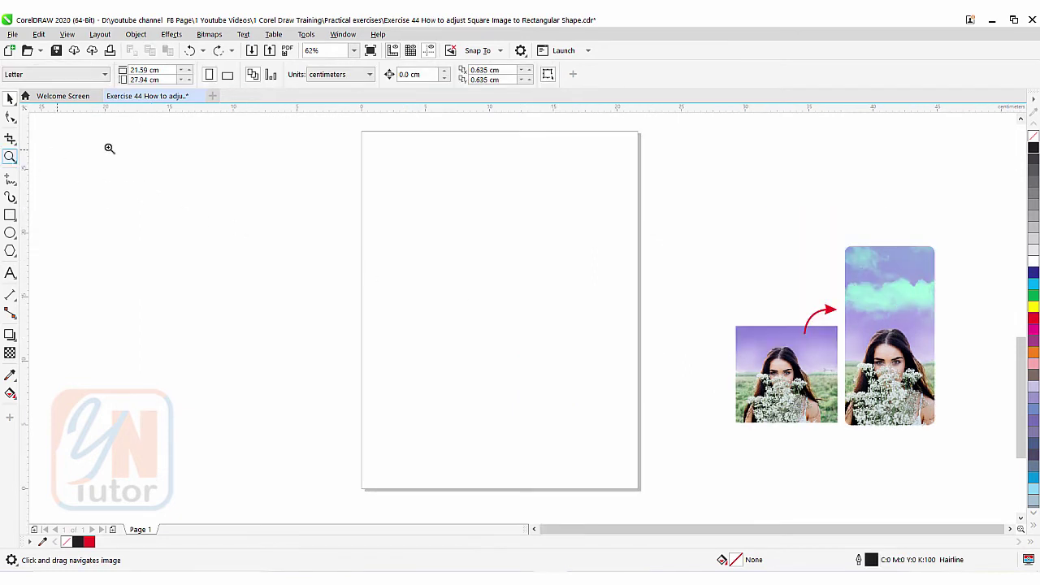
# Step: Zoom to page height, draw a tall rectangle on the blank page, and keep units in centimeters
pyautogui.click(190, 74)
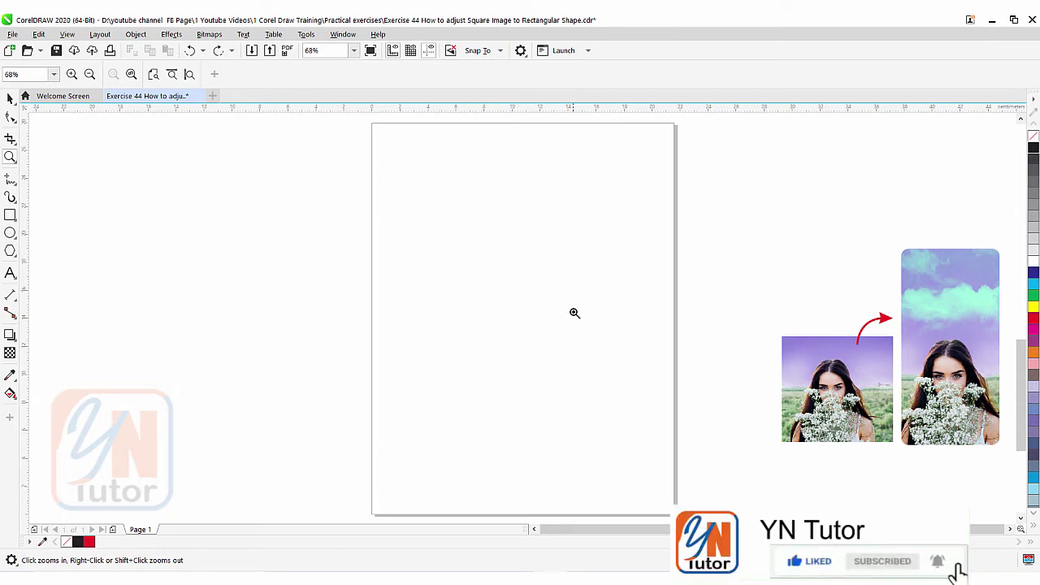
pyautogui.click(10, 215)
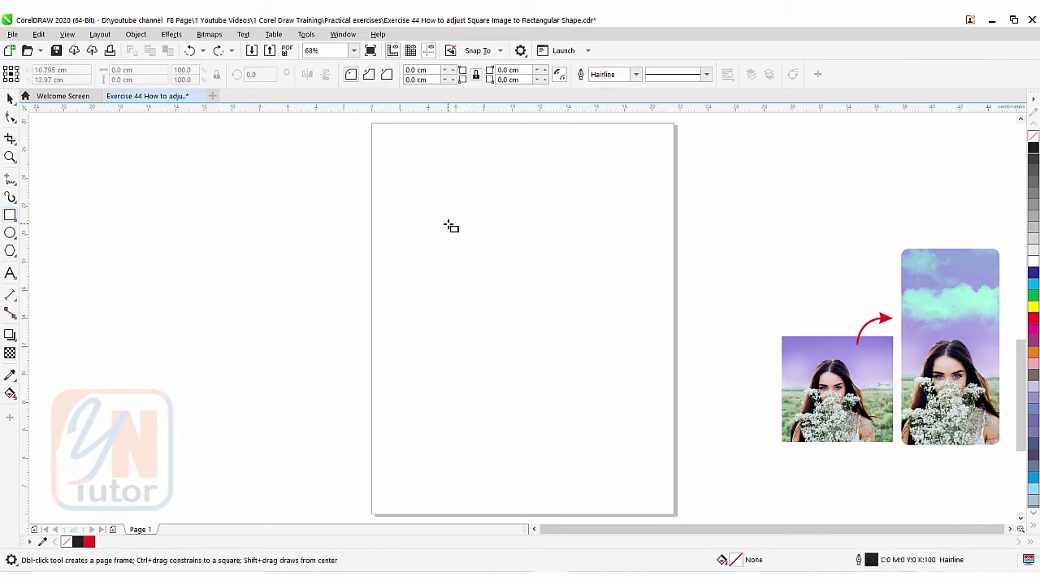
pyautogui.moveTo(471, 214)
pyautogui.mouseDown()
pyautogui.moveTo(577, 395)
pyautogui.moveTo(579, 371)
pyautogui.mouseUp()
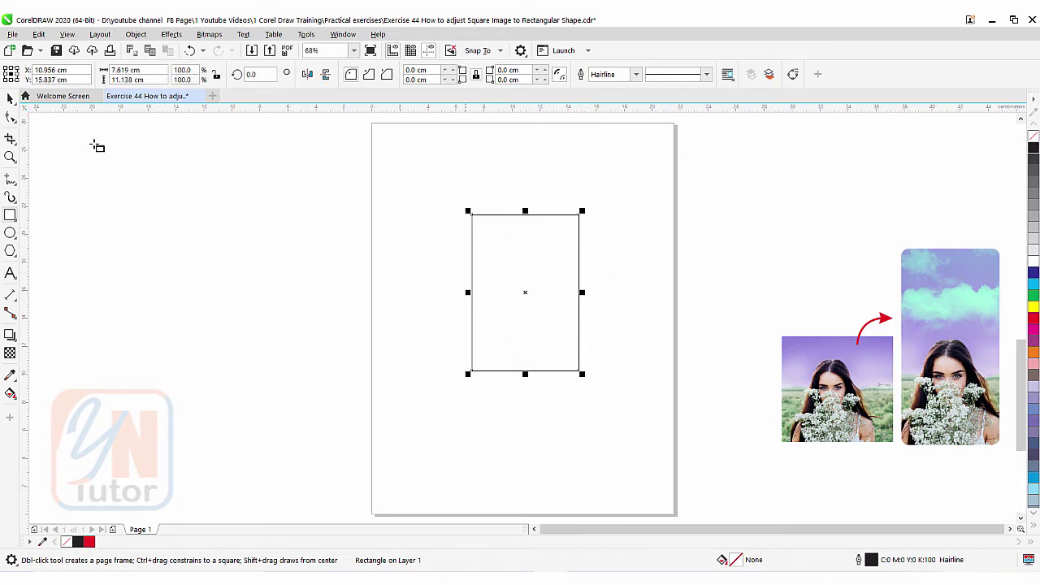
pyautogui.click(10, 99)
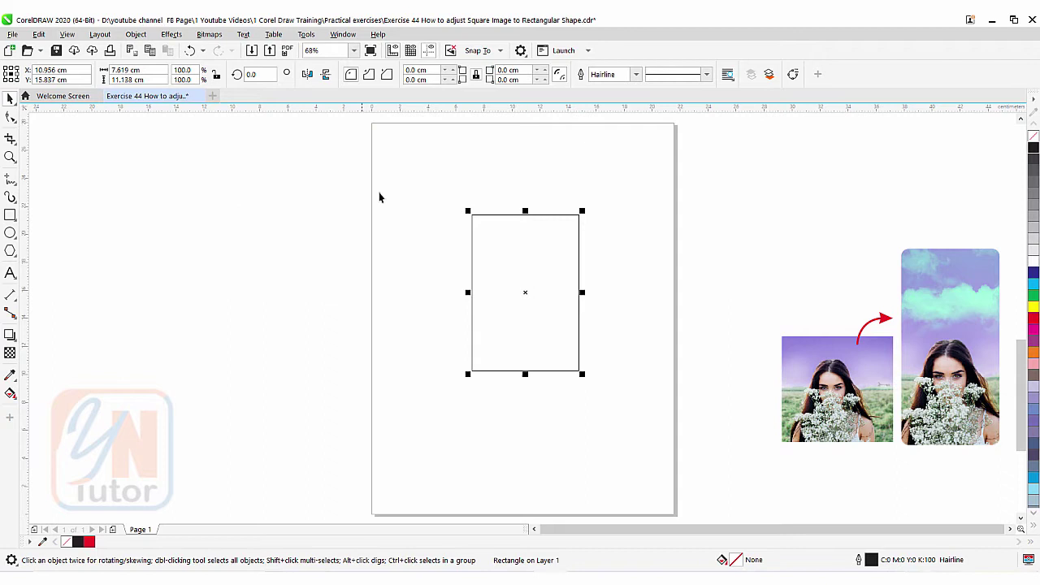
pyautogui.click(412, 165)
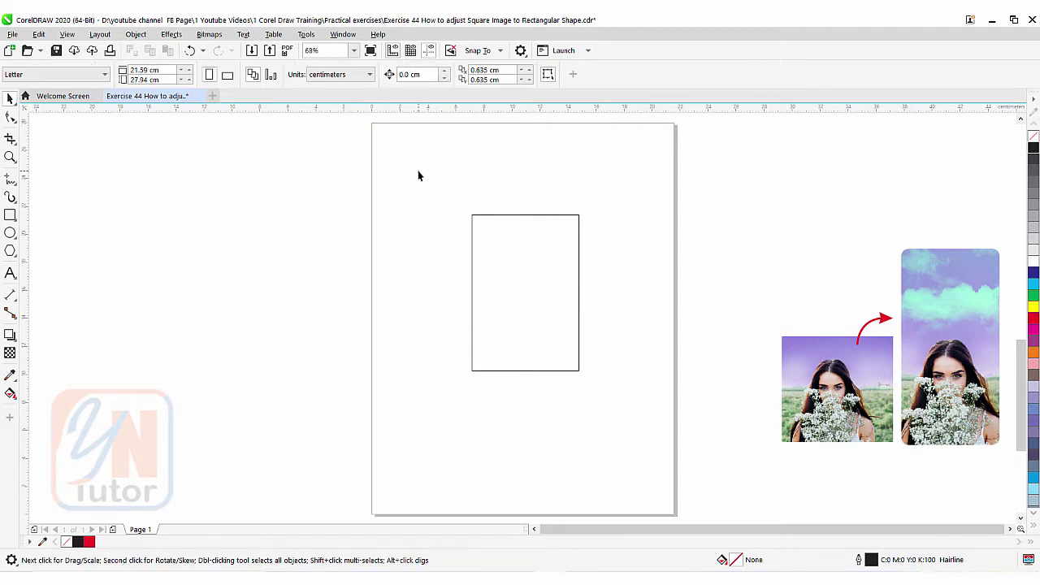
pyautogui.click(366, 75)
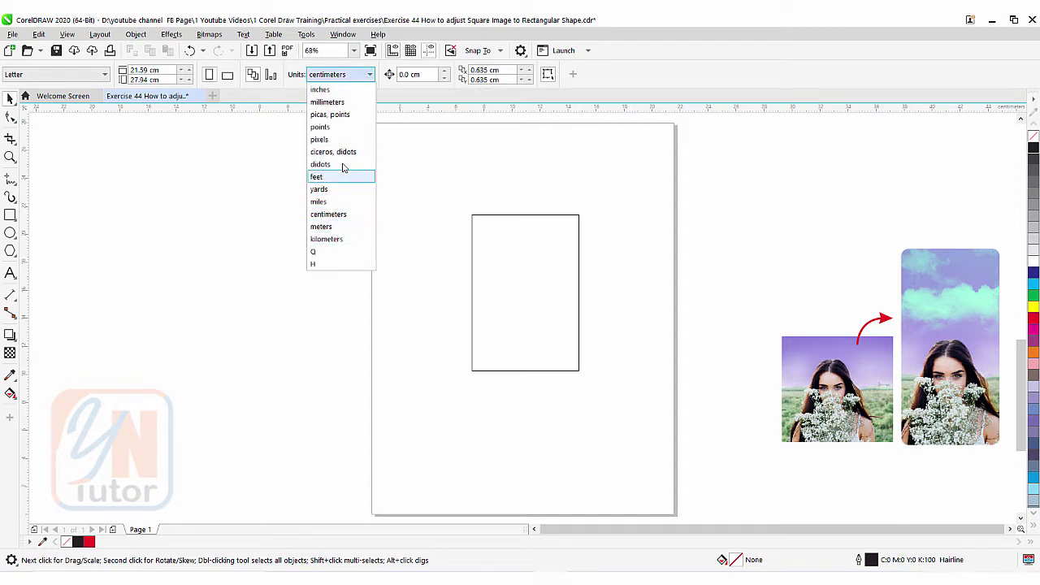
pyautogui.click(332, 216)
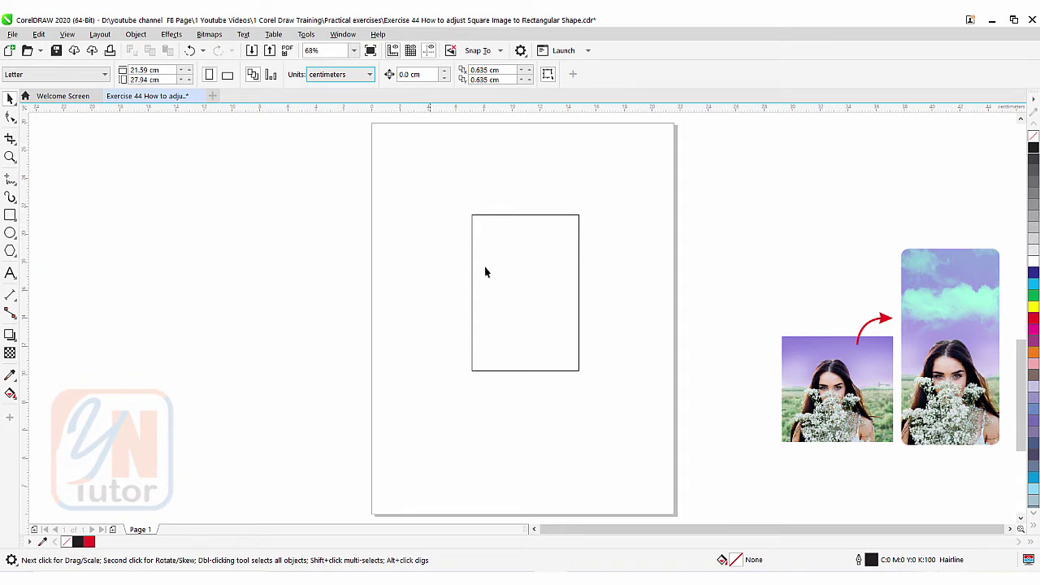
# Step: Resize the rectangle to 7 cm wide by 14.5 cm high
pyautogui.click(479, 238)
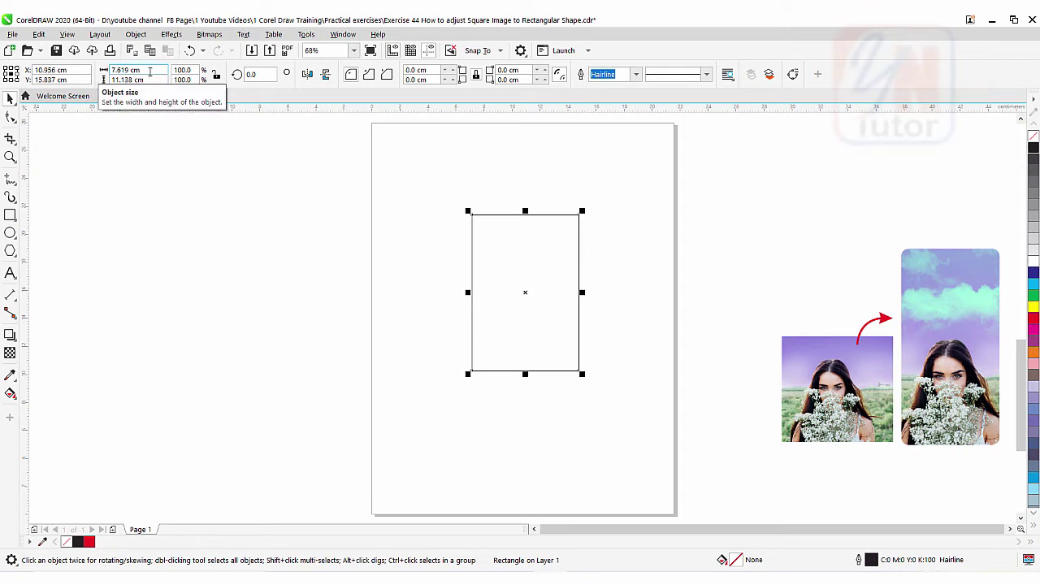
pyautogui.click(149, 71)
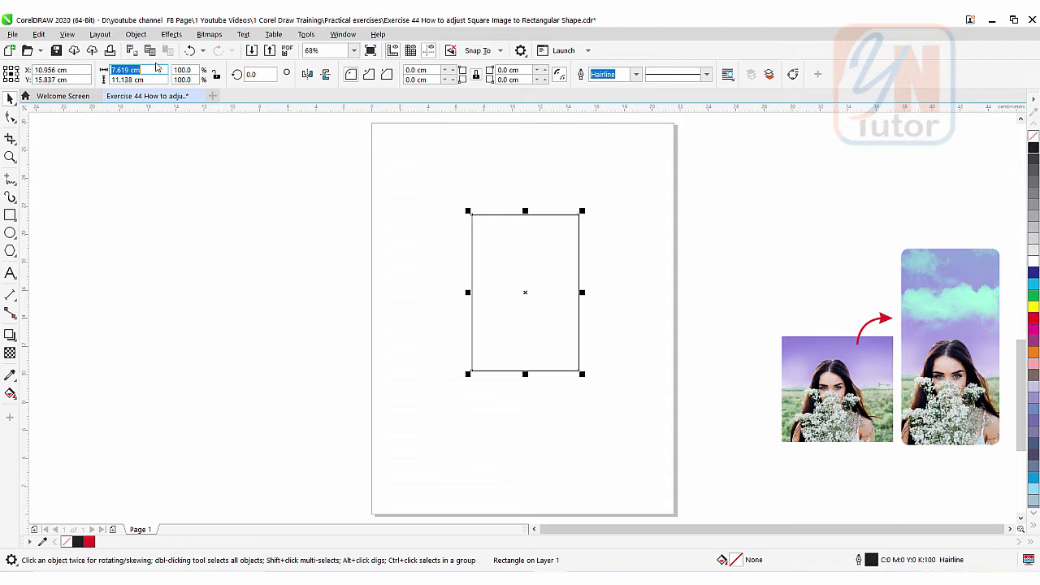
pyautogui.write('7')
pyautogui.press('Tab')
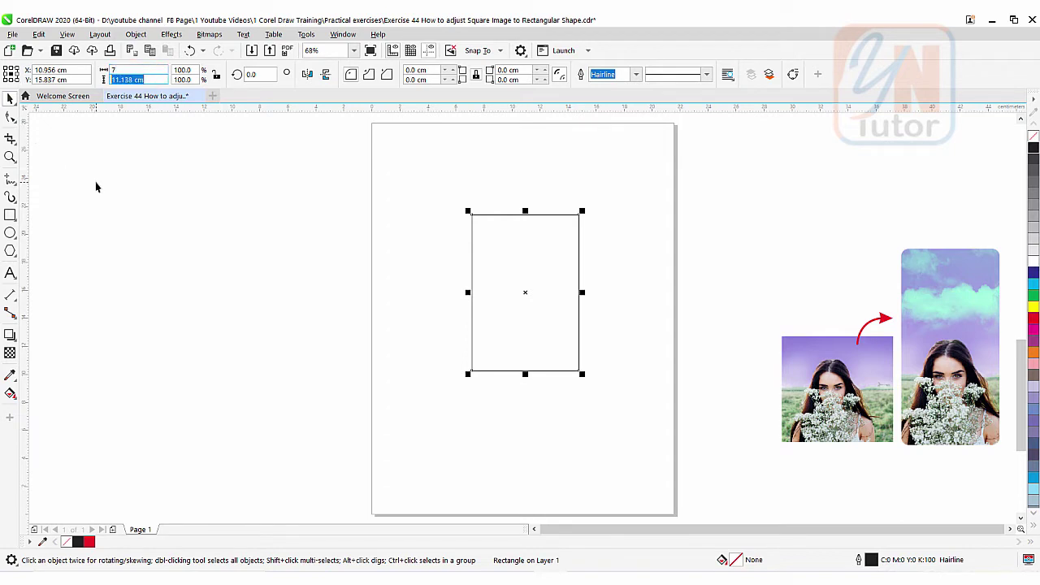
pyautogui.write('14.5')
pyautogui.press('Return')
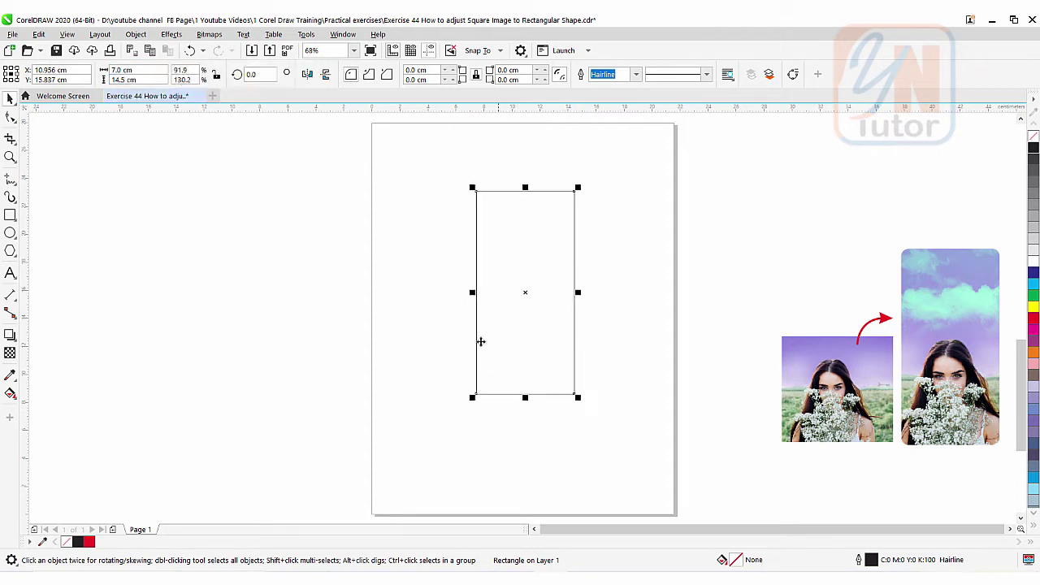
# Step: Give the rectangle 0.5 cm rounded corners and shift it to the right on the page
pyautogui.click(123, 80)
pyautogui.click(350, 75)
pyautogui.click(507, 70)
pyautogui.write('1')
pyautogui.press('Return')
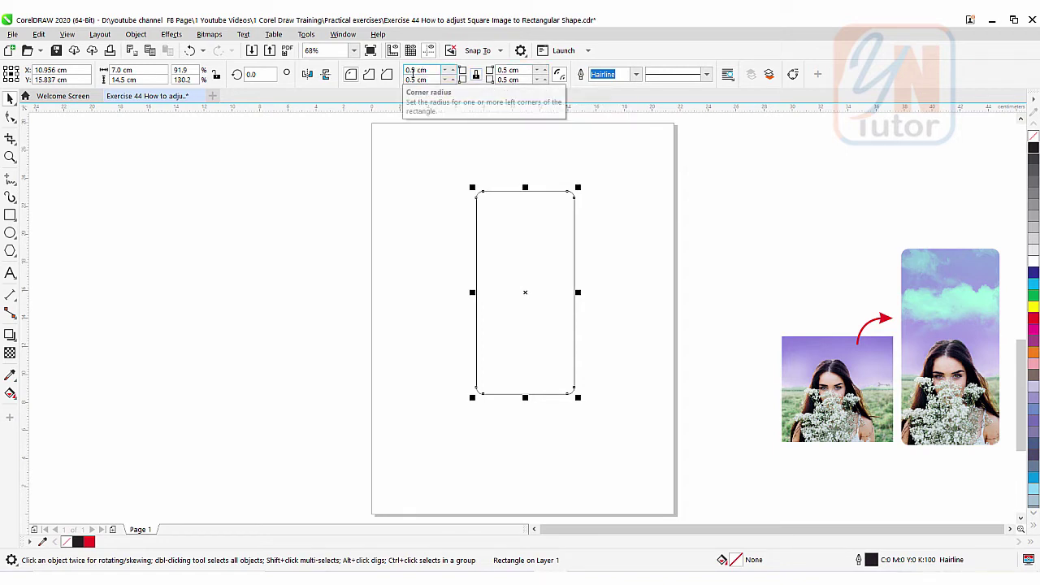
pyautogui.moveTo(536, 297); pyautogui.dragTo(589, 308)
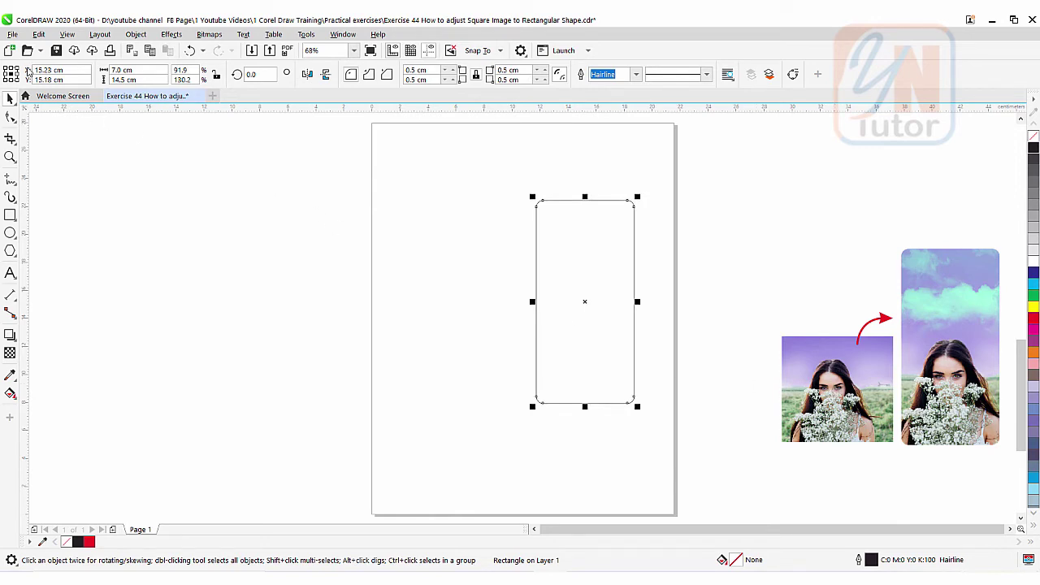
# Step: Import the woman photo and place it left of the rounded rectangle
pyautogui.click(12, 34)
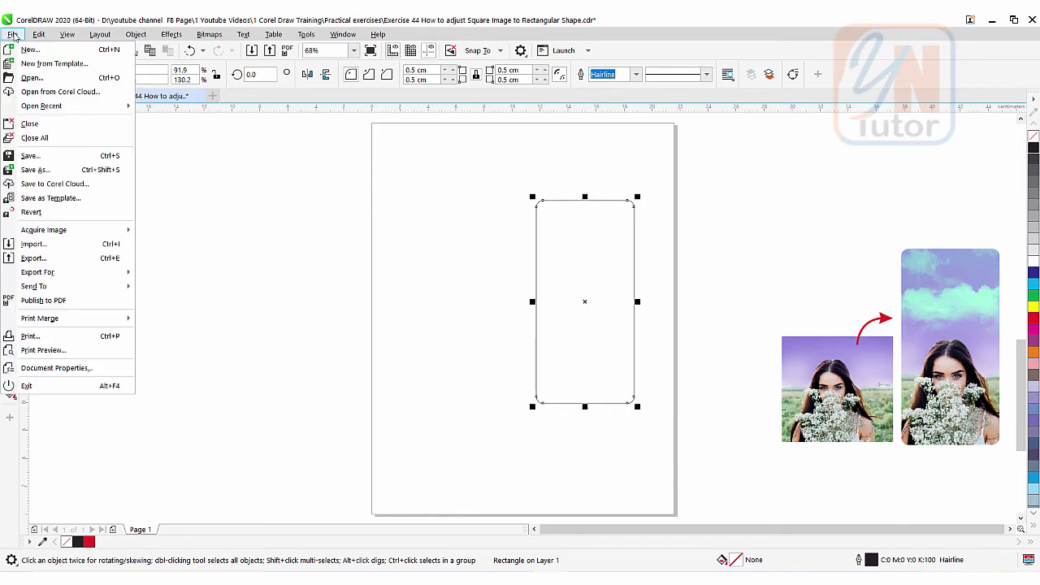
pyautogui.click(32, 244)
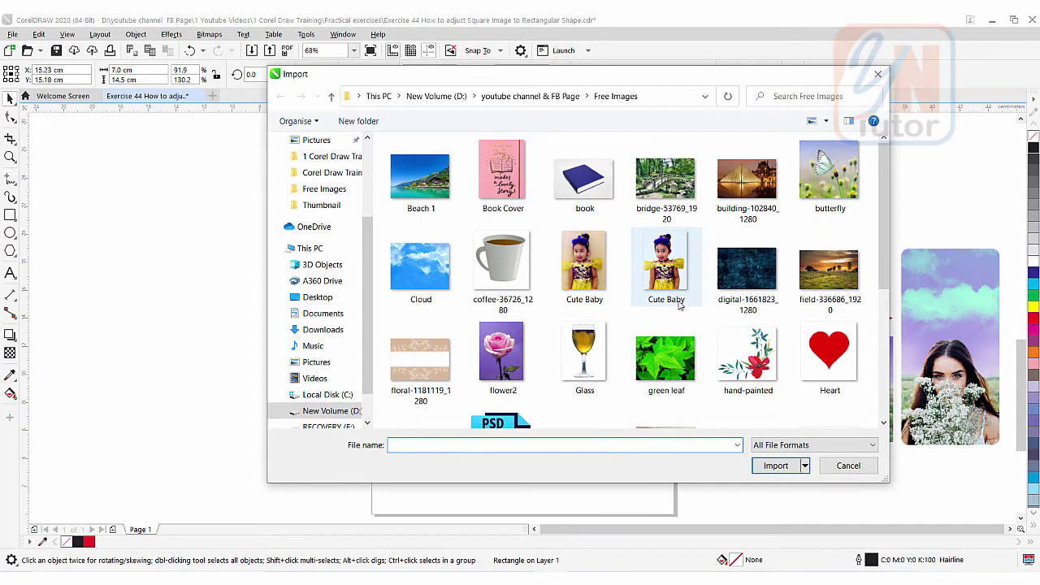
pyautogui.scroll(-3, 679, 303)
pyautogui.click(584, 388)
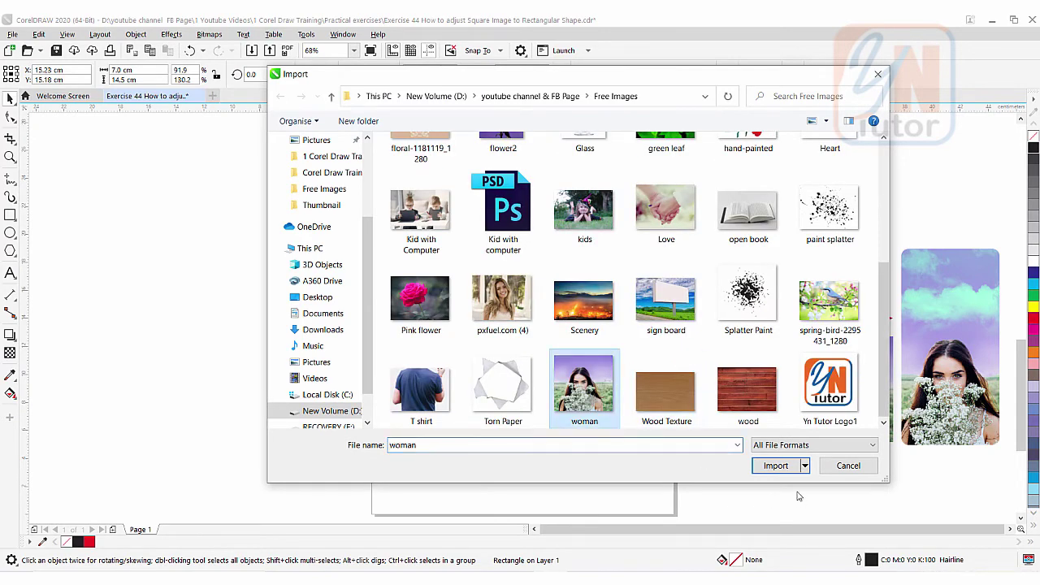
pyautogui.click(774, 465)
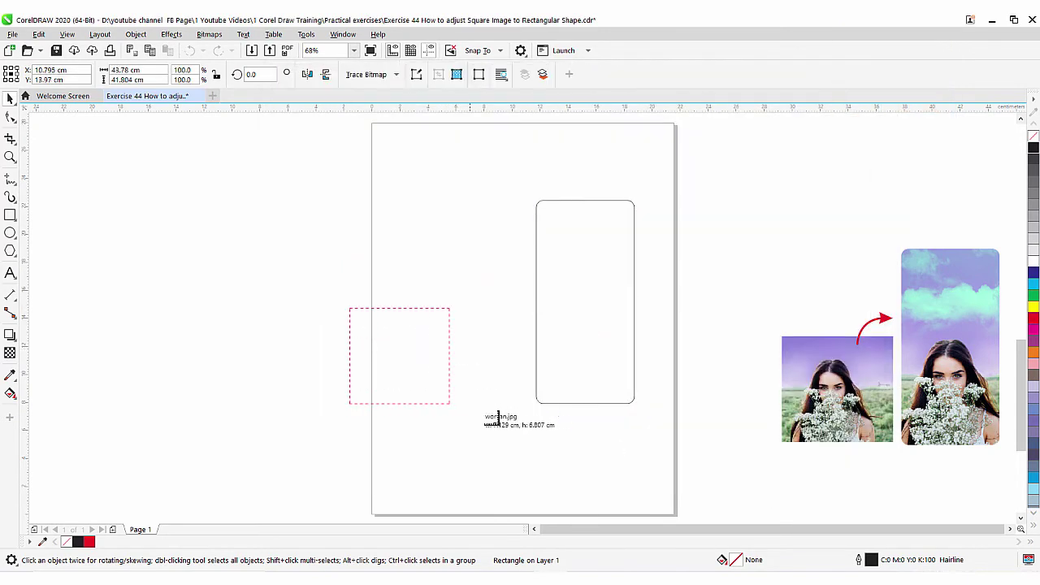
pyautogui.moveTo(497, 418); pyautogui.dragTo(497, 428)
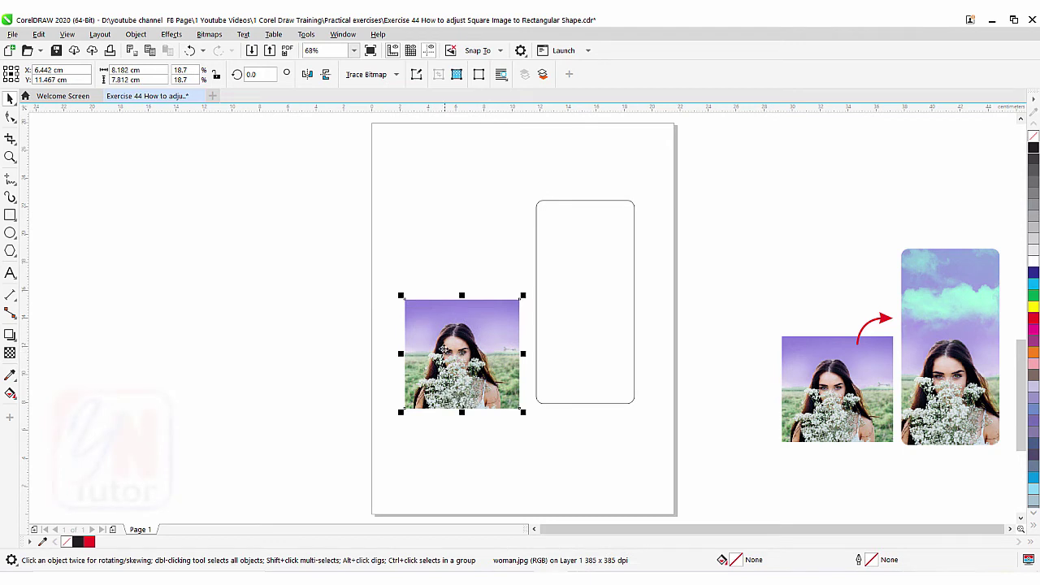
# Step: Move the photo onto the rectangle, send it to the back, and enlarge it to about 10.35 × 9.88 cm
pyautogui.scroll(2, 479, 388)
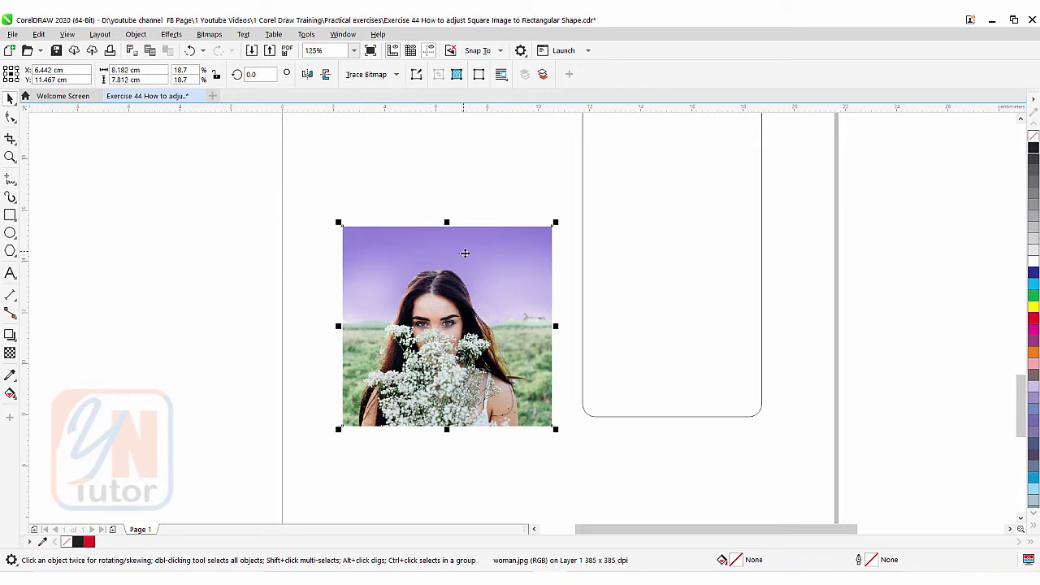
pyautogui.moveTo(439, 257); pyautogui.dragTo(420, 346)
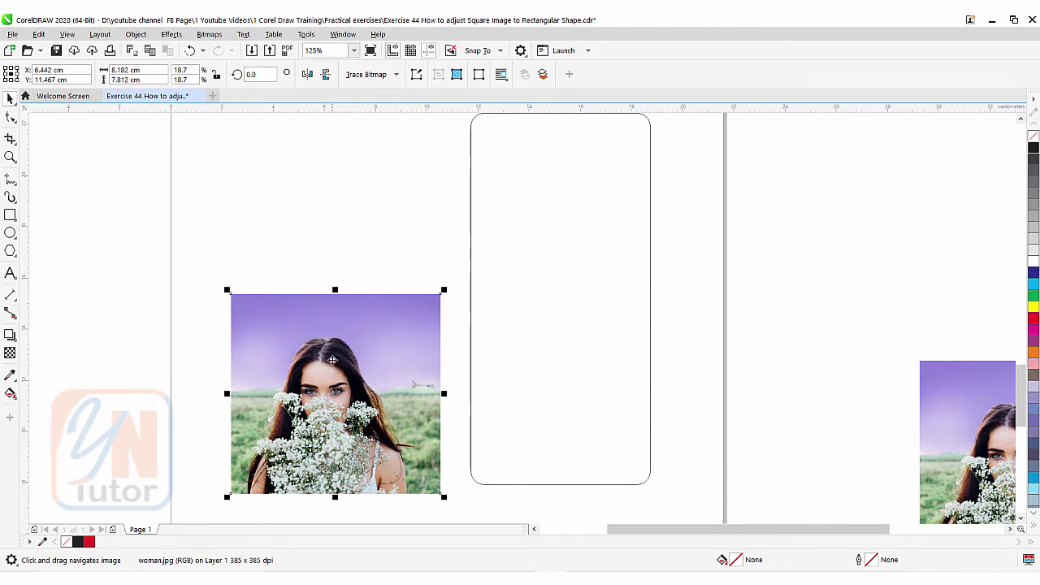
pyautogui.moveTo(332, 359); pyautogui.dragTo(501, 354)
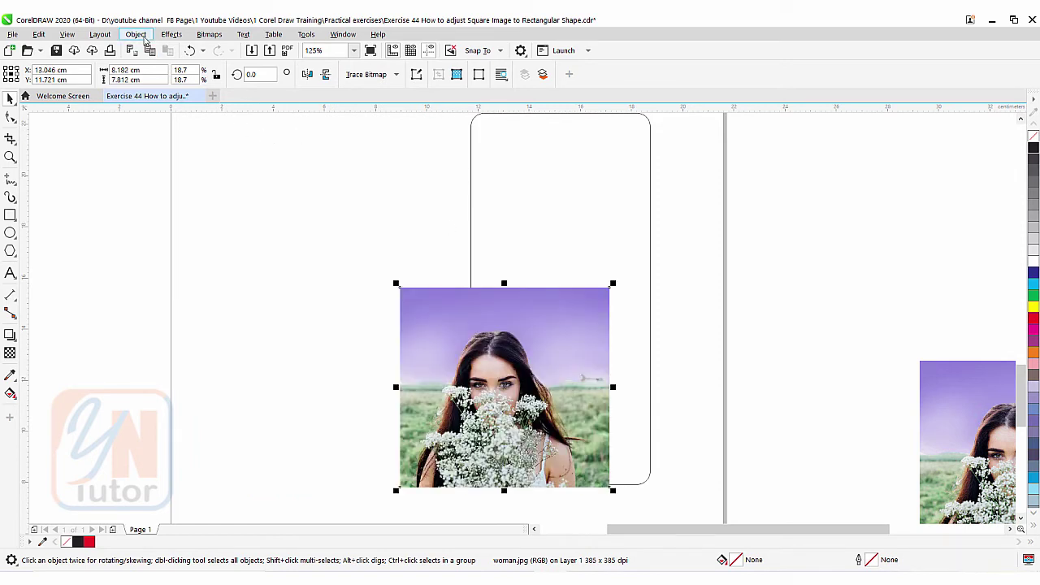
pyautogui.click(144, 38)
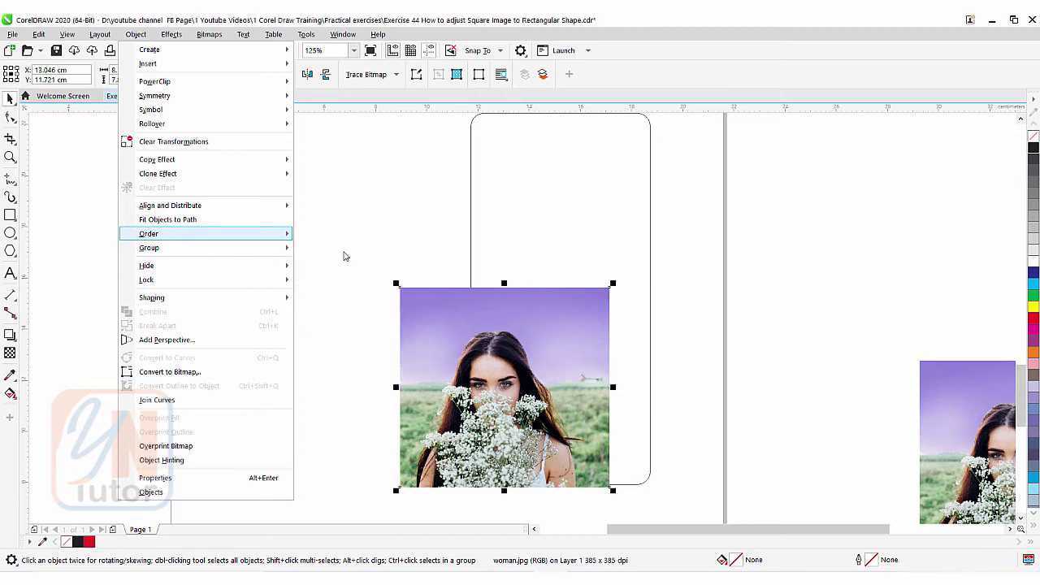
pyautogui.click(344, 256)
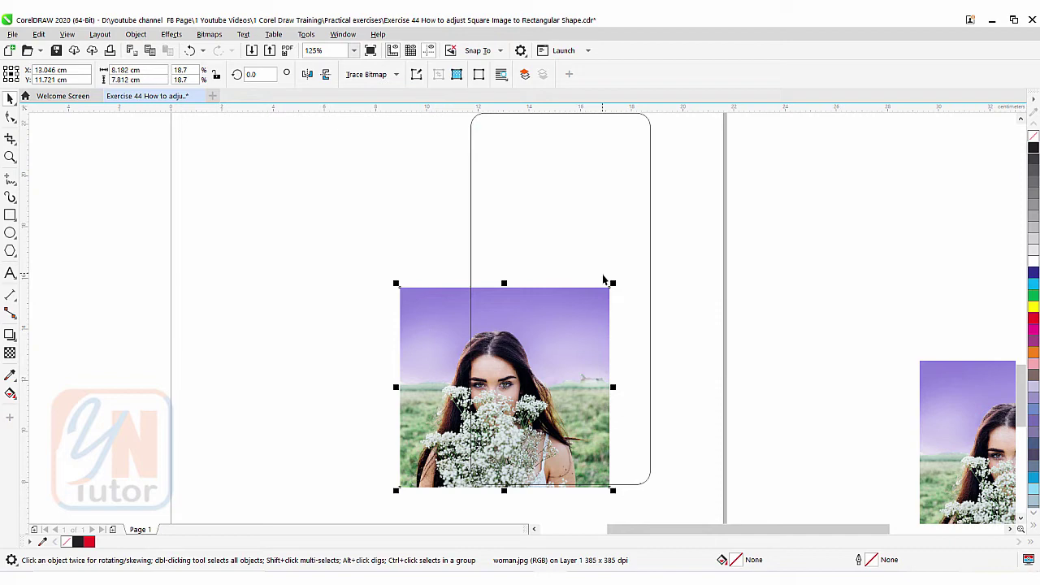
pyautogui.moveTo(613, 285); pyautogui.dragTo(650, 261)
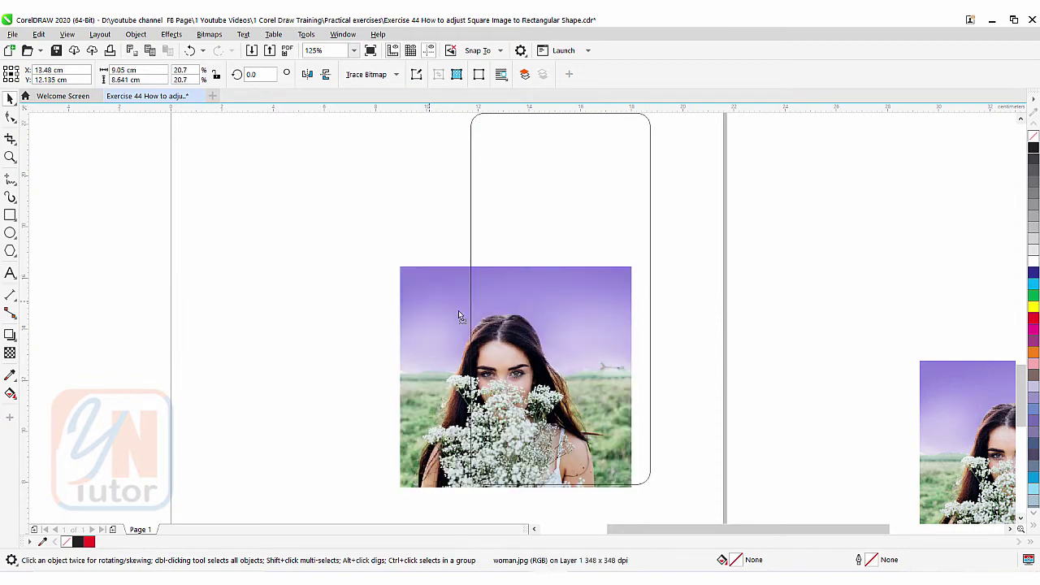
pyautogui.moveTo(458, 311); pyautogui.dragTo(498, 311)
pyautogui.moveTo(680, 255); pyautogui.dragTo(707, 226)
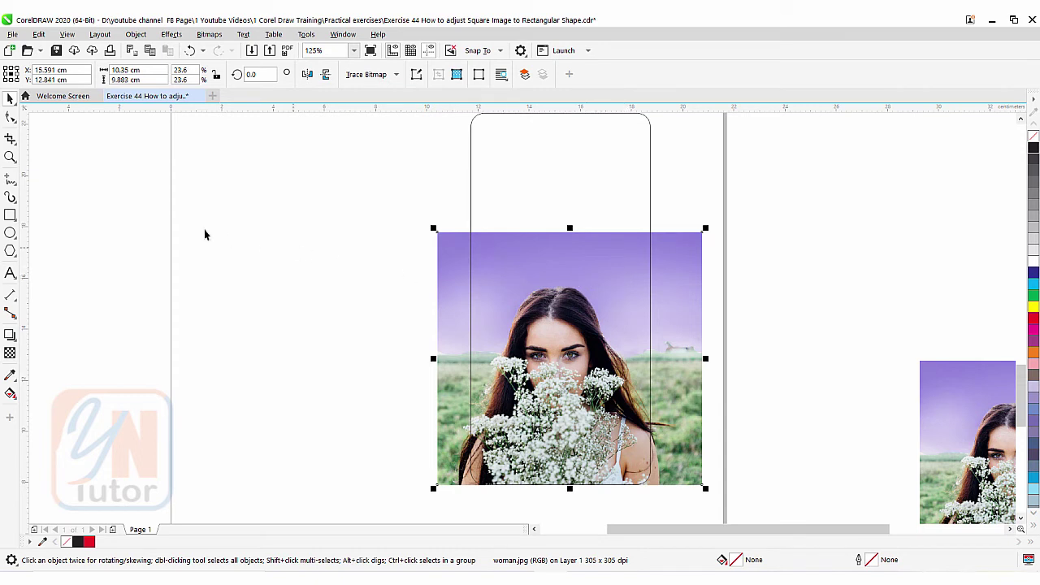
# Step: Intersect a wide helper rectangle with the photo's top to cut out a purple sky strip, then delete the helper
pyautogui.click(10, 215)
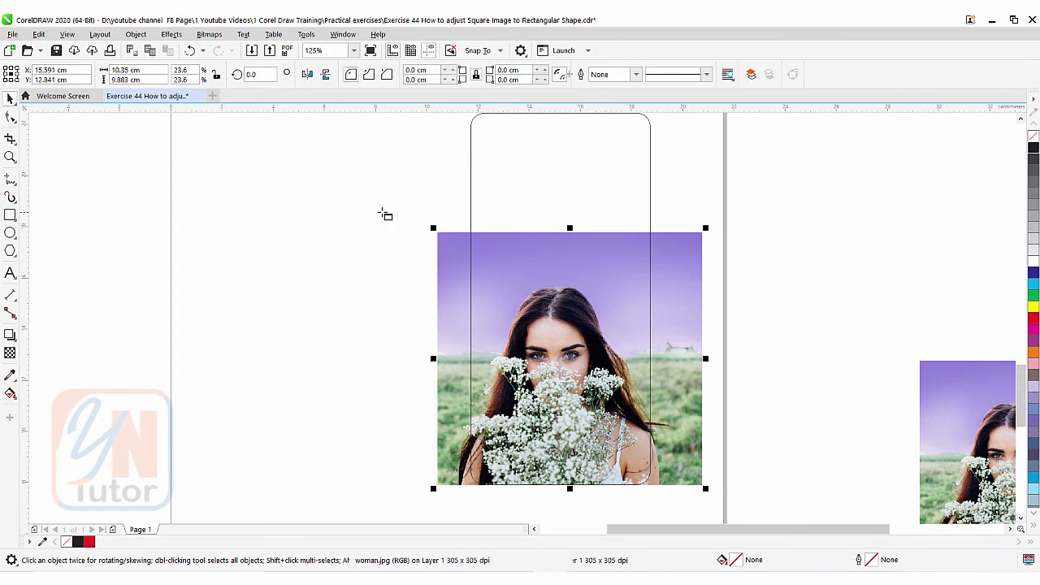
pyautogui.moveTo(385, 201); pyautogui.dragTo(751, 280)
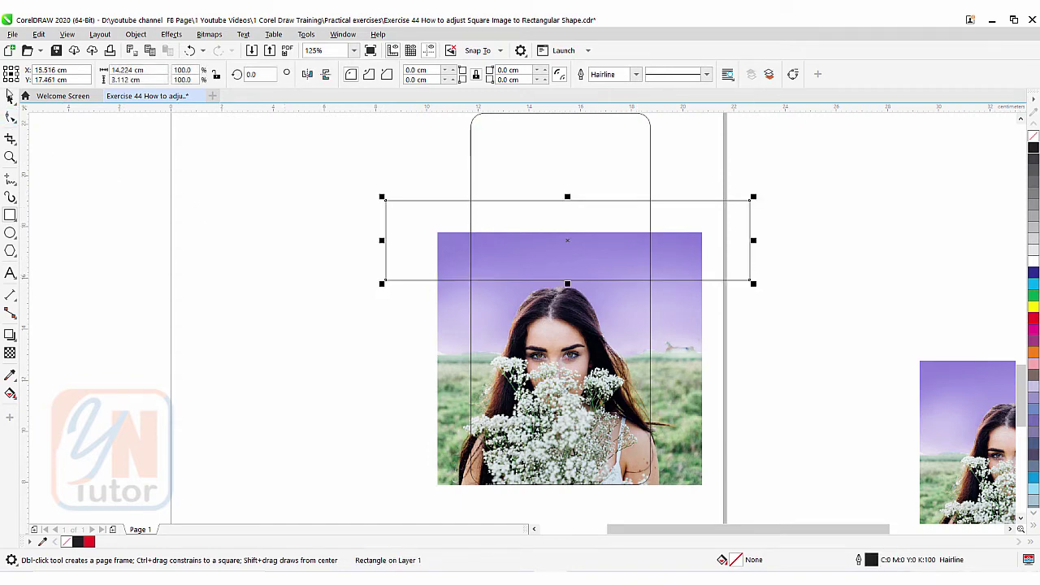
pyautogui.click(9, 95)
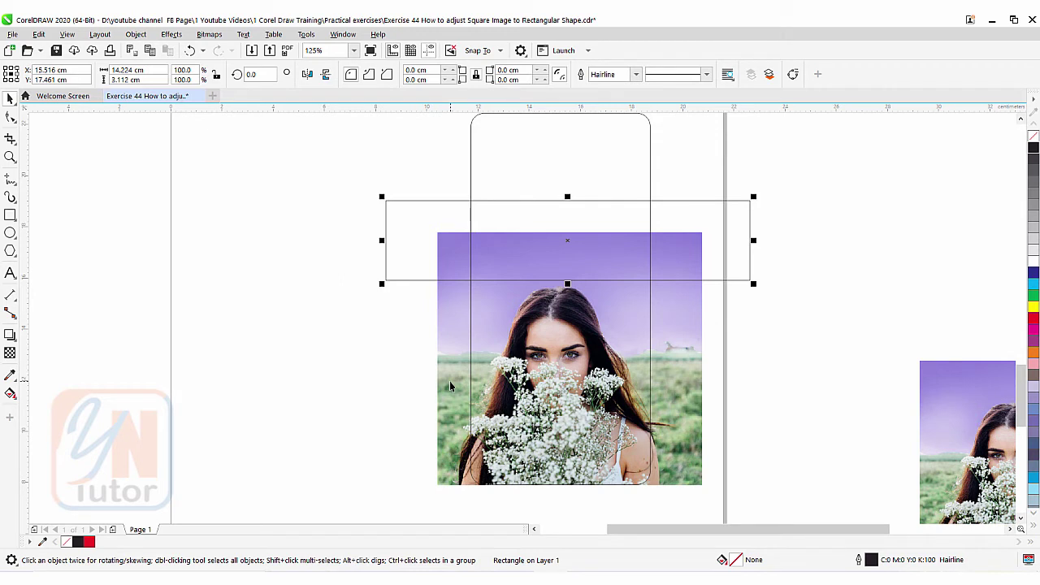
pyautogui.keyDown('shift'); pyautogui.click(449, 386); pyautogui.keyUp('shift')
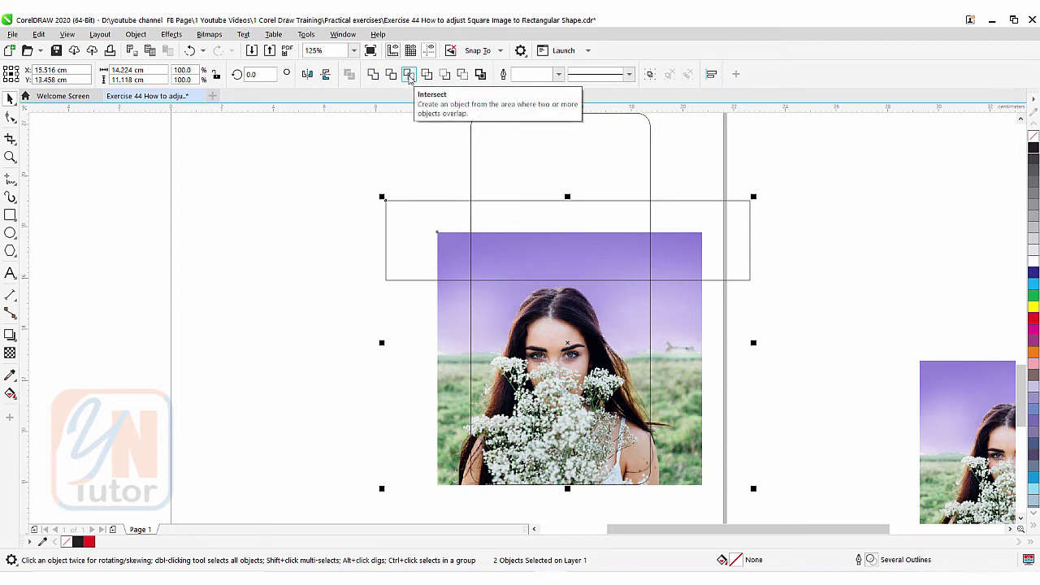
pyautogui.click(409, 76)
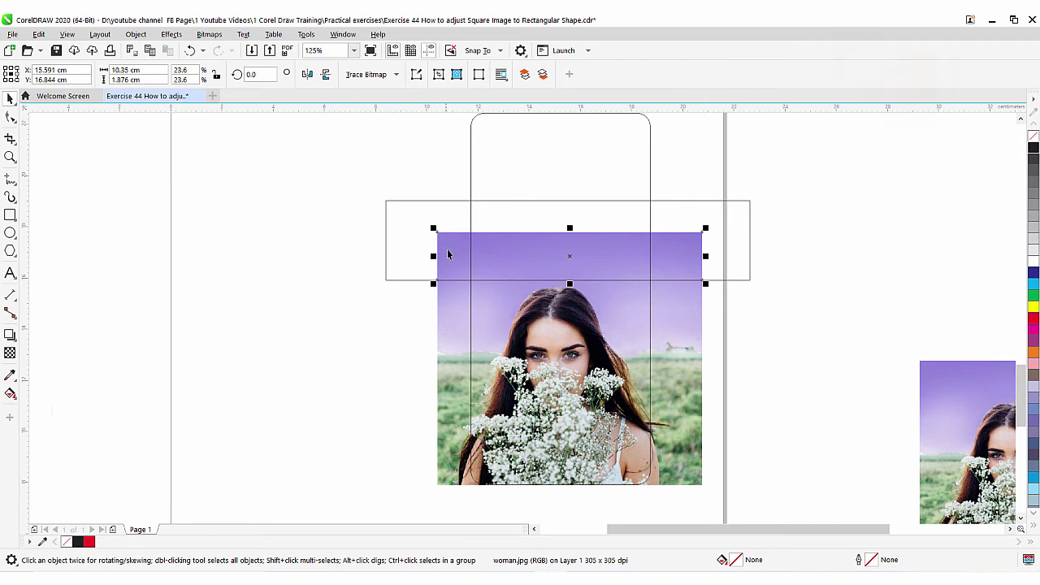
pyautogui.click(396, 213)
pyautogui.press('Delete')
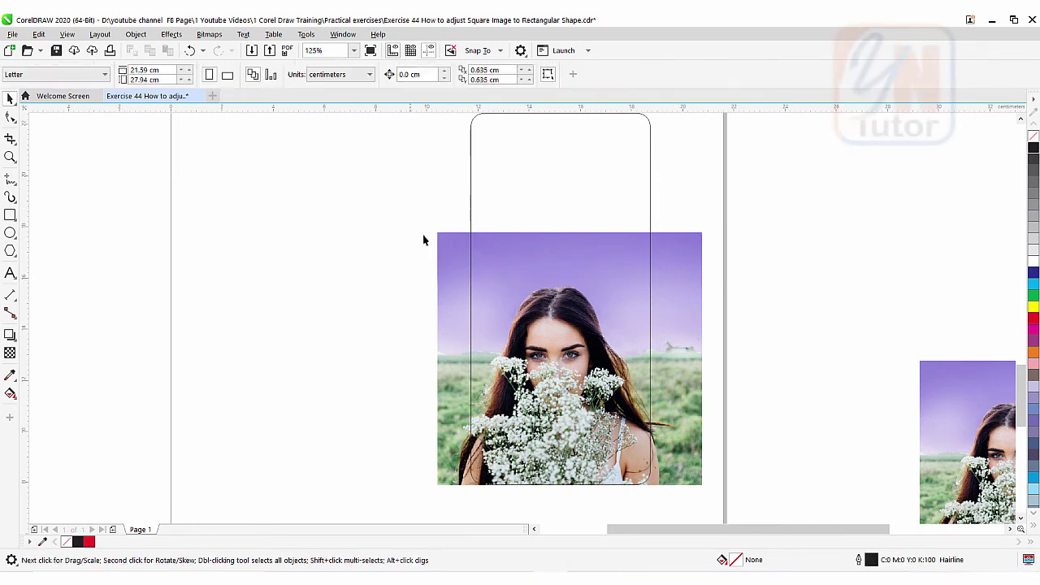
# Step: Move the 10.35 × 1.876 cm sky strip to the upper left, undoing a stray corner-node edit
pyautogui.click(438, 236)
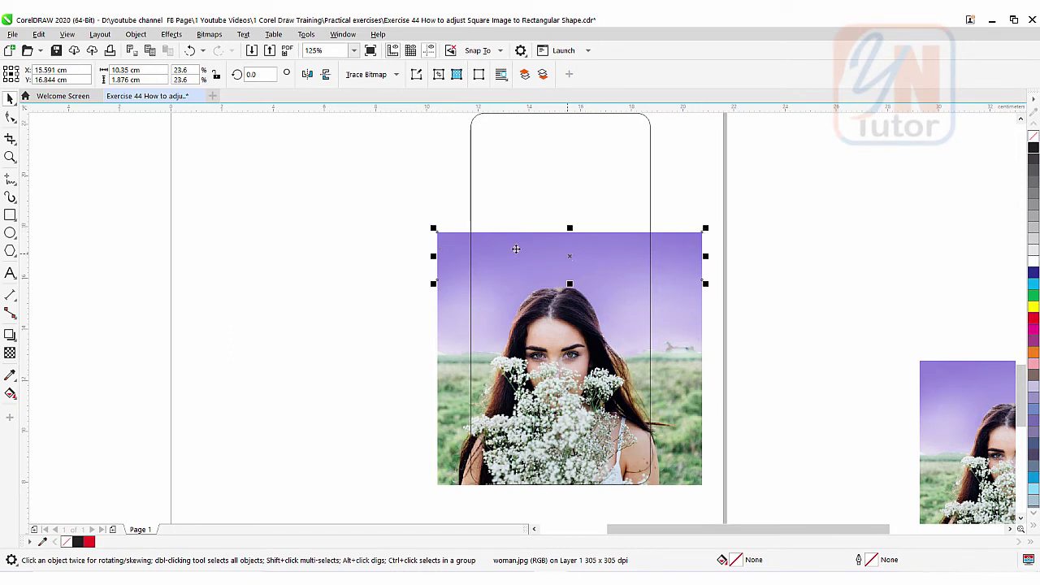
pyautogui.moveTo(515, 246); pyautogui.dragTo(321, 202)
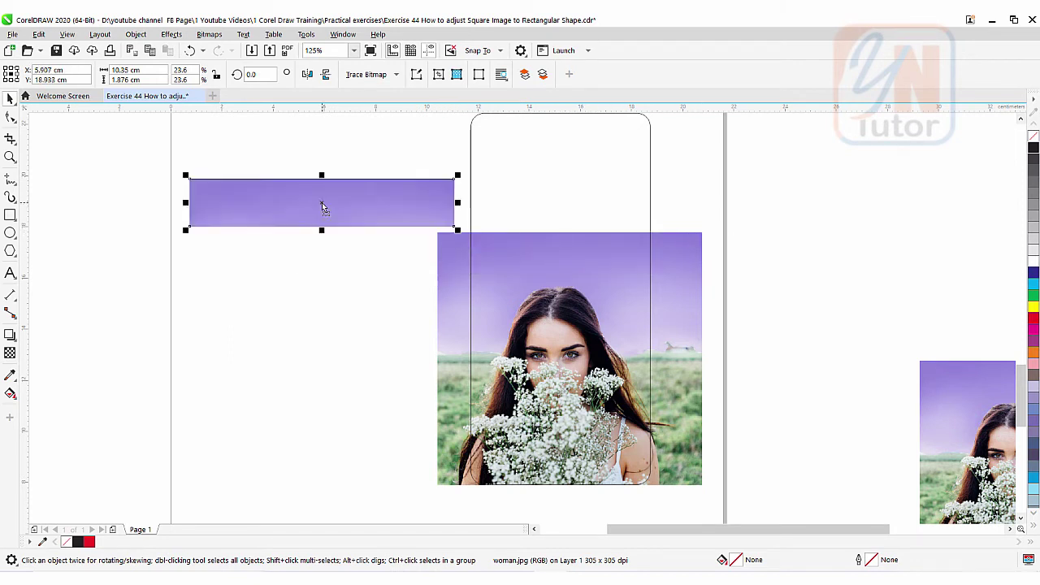
pyautogui.click(10, 118)
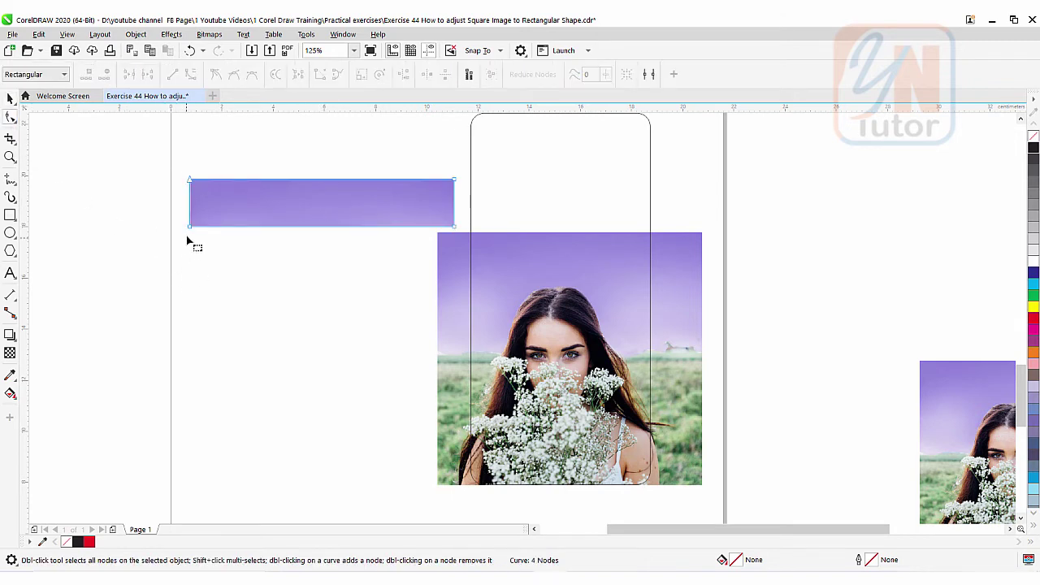
pyautogui.moveTo(190, 228); pyautogui.dragTo(192, 350)
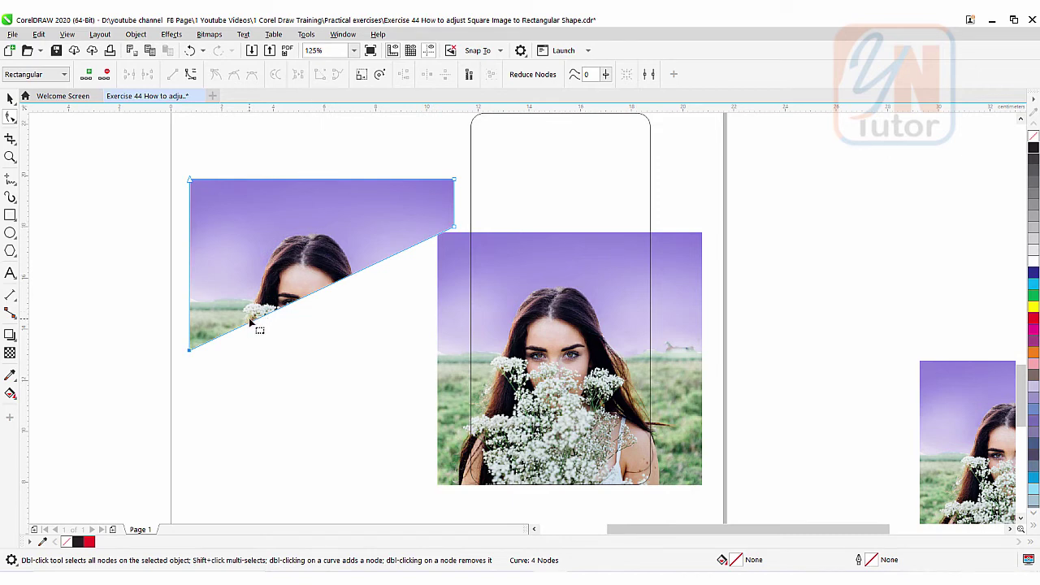
pyautogui.hotkey('ctrl', 'z')
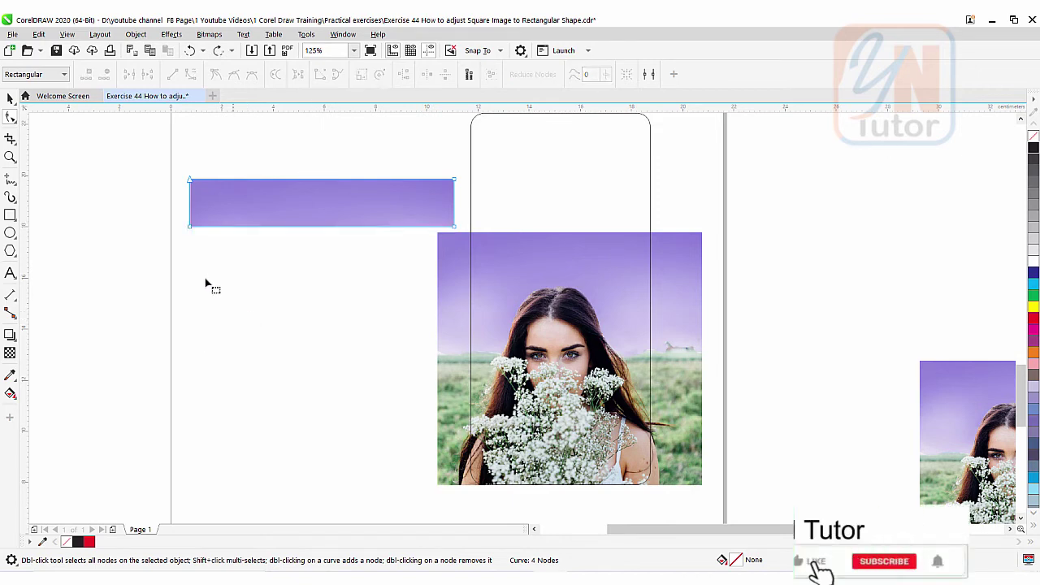
pyautogui.click(9, 335)
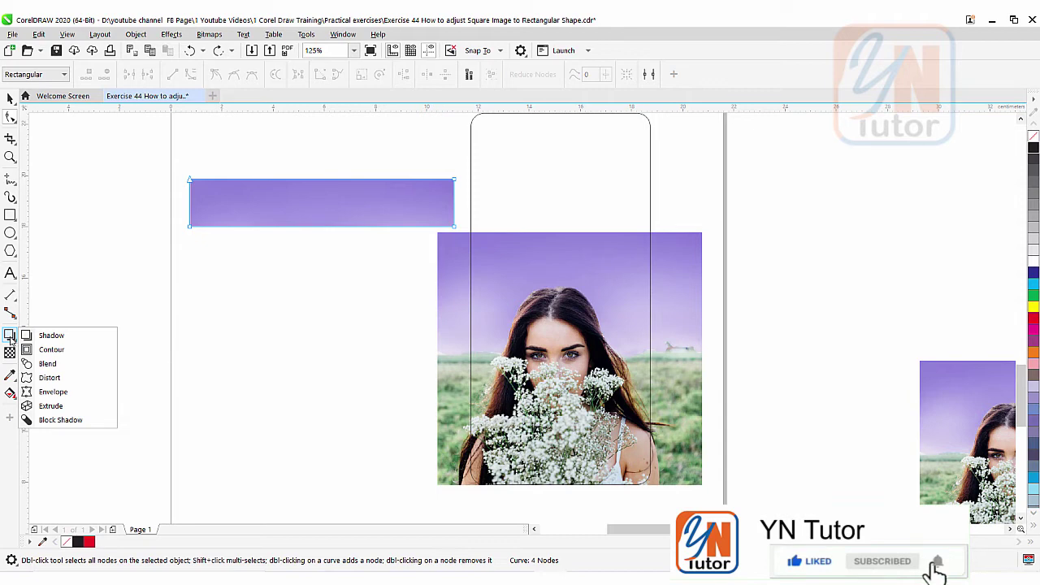
pyautogui.click(81, 396)
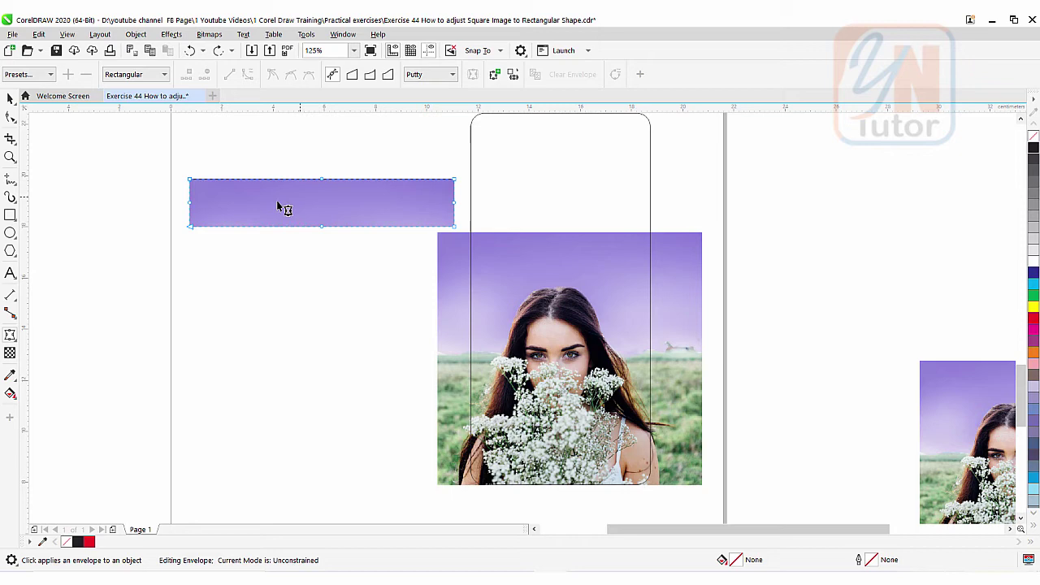
pyautogui.click(9, 99)
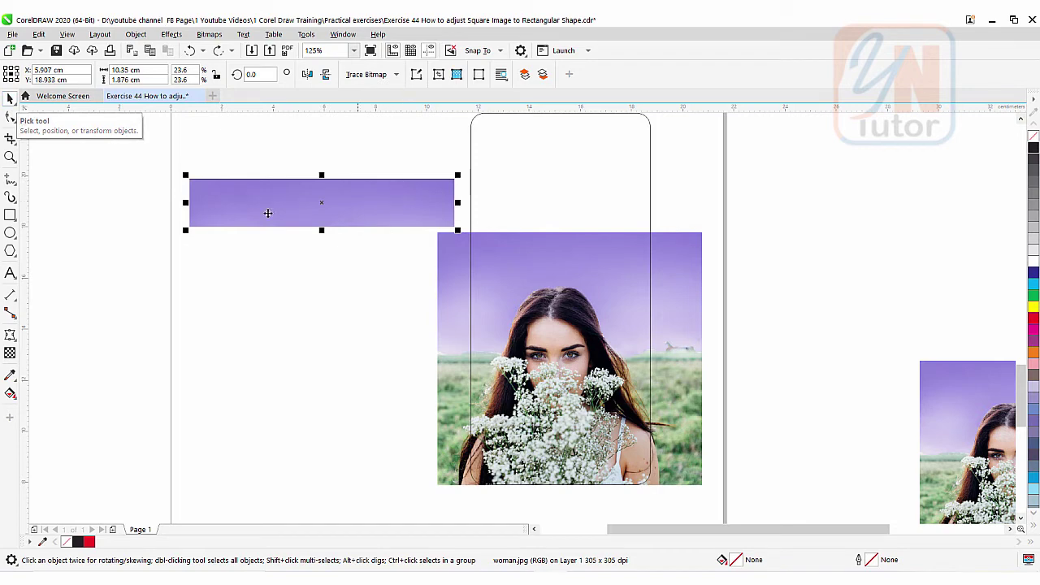
# Step: Return the sky strip onto the photo and stretch it upward to 10.35 × 6.794 cm
pyautogui.hotkey('ctrl', 'z')
pyautogui.hotkey('ctrl', 'z')
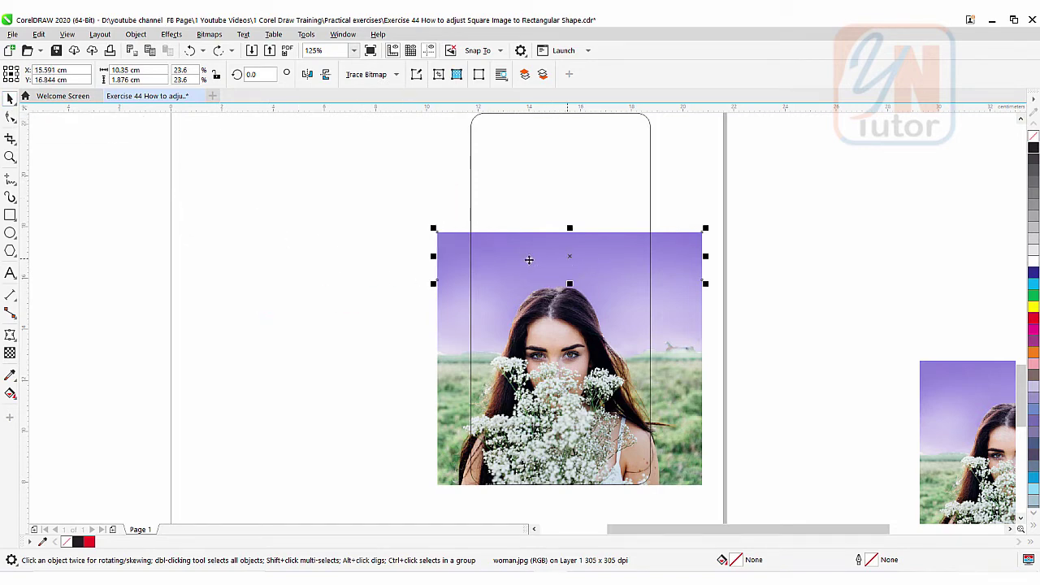
pyautogui.moveTo(569, 227); pyautogui.dragTo(559, 161)
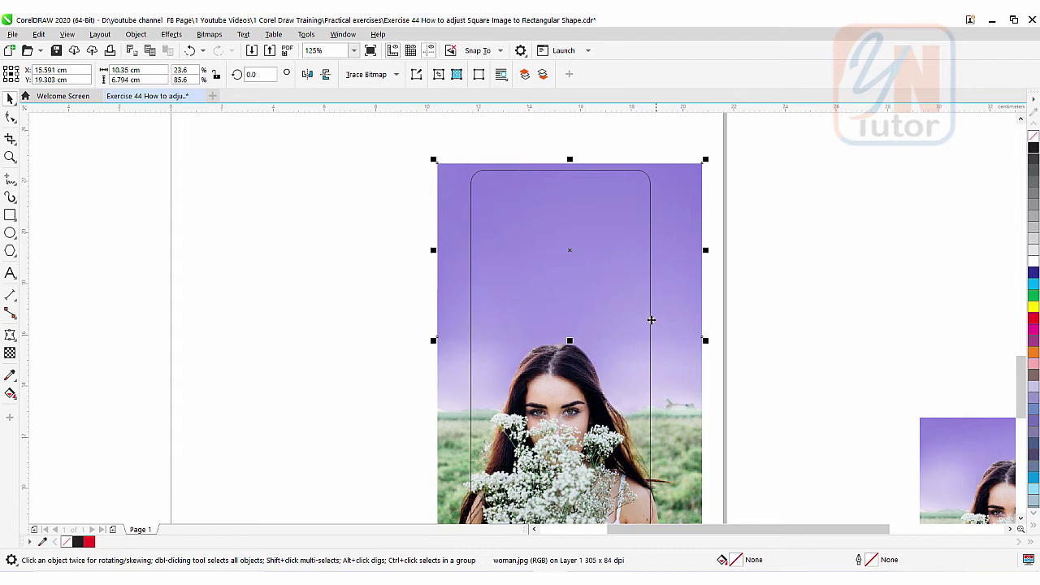
pyautogui.scroll(-2, 524, 241)
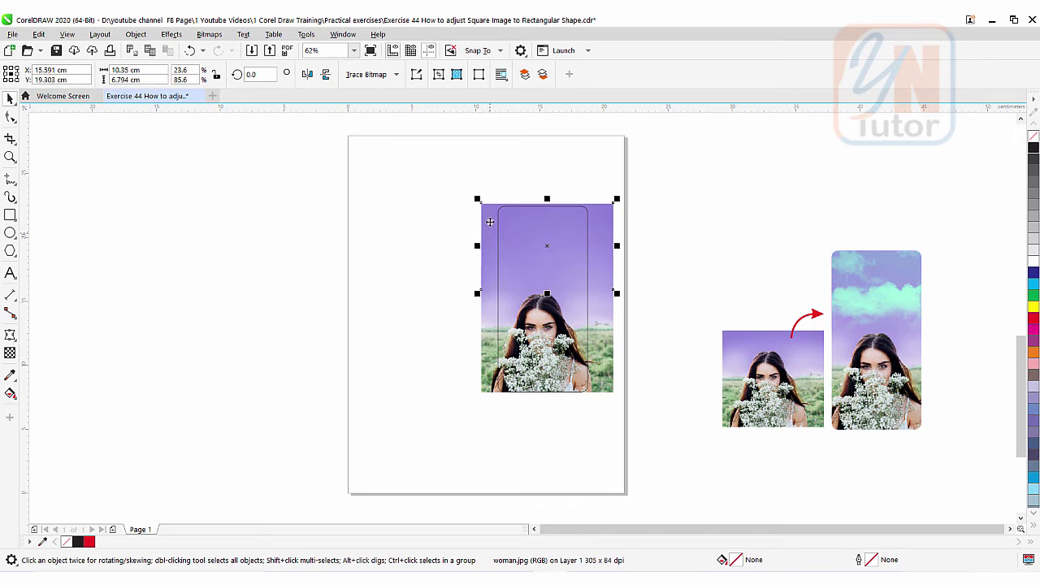
# Step: Convert the sky strip and photo into one 300 dpi RGB (24-bit) bitmap of 10.355 × 14.8 cm
pyautogui.keyDown('shift'); pyautogui.click(490, 370); pyautogui.keyUp('shift')
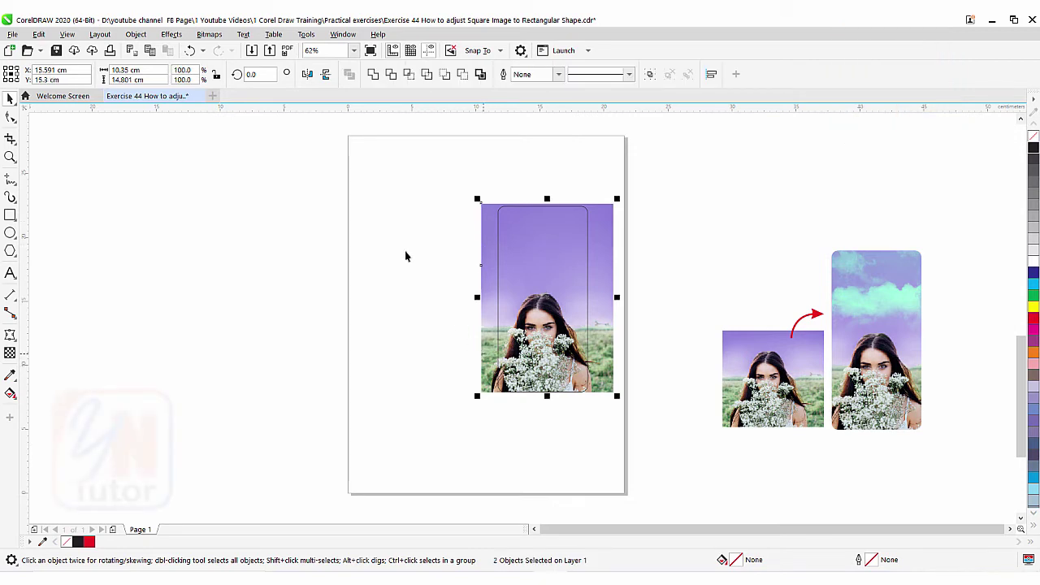
pyautogui.click(209, 34)
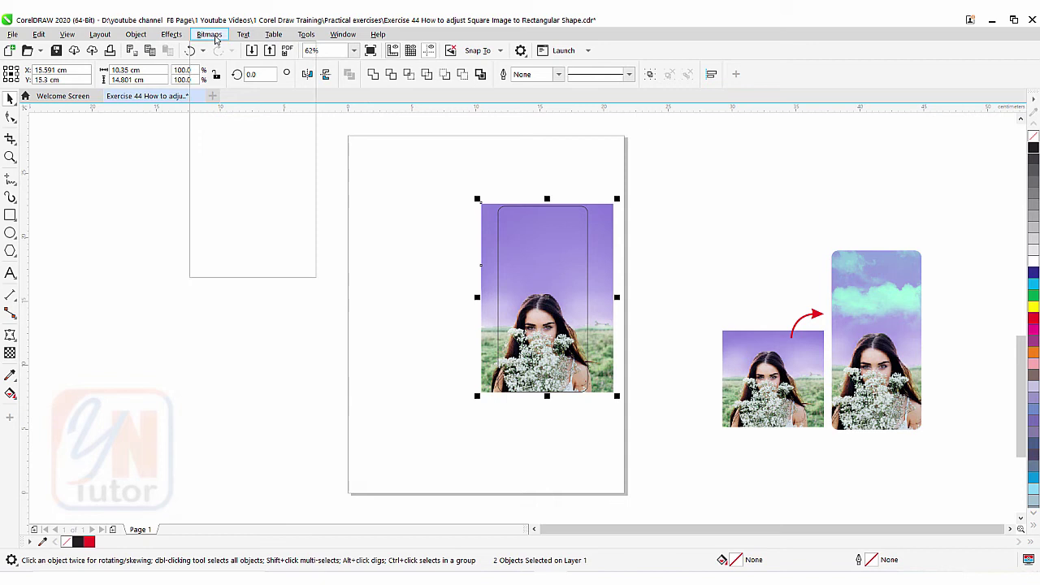
pyautogui.click(219, 51)
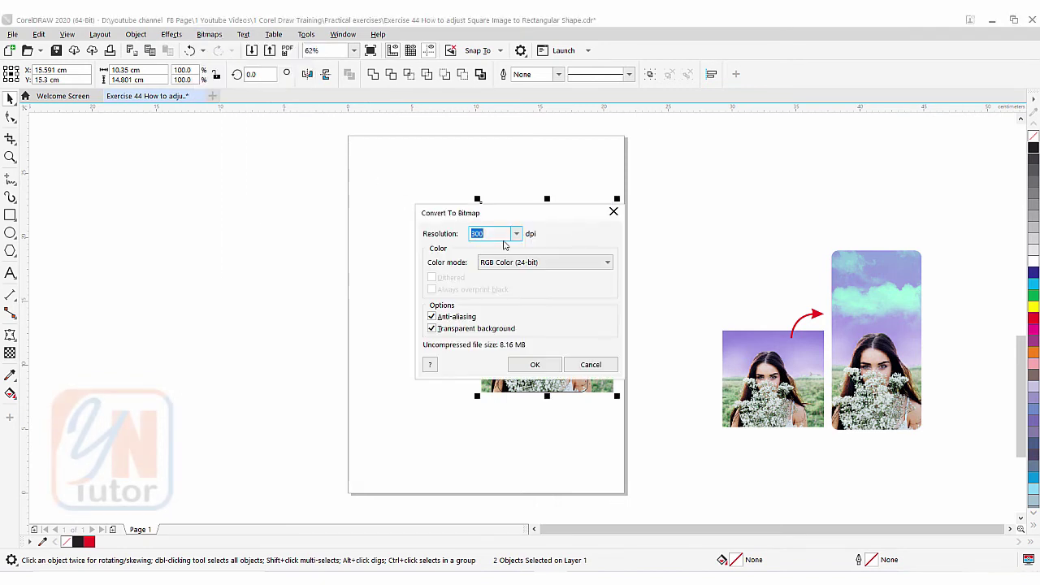
pyautogui.moveTo(528, 216); pyautogui.dragTo(806, 177)
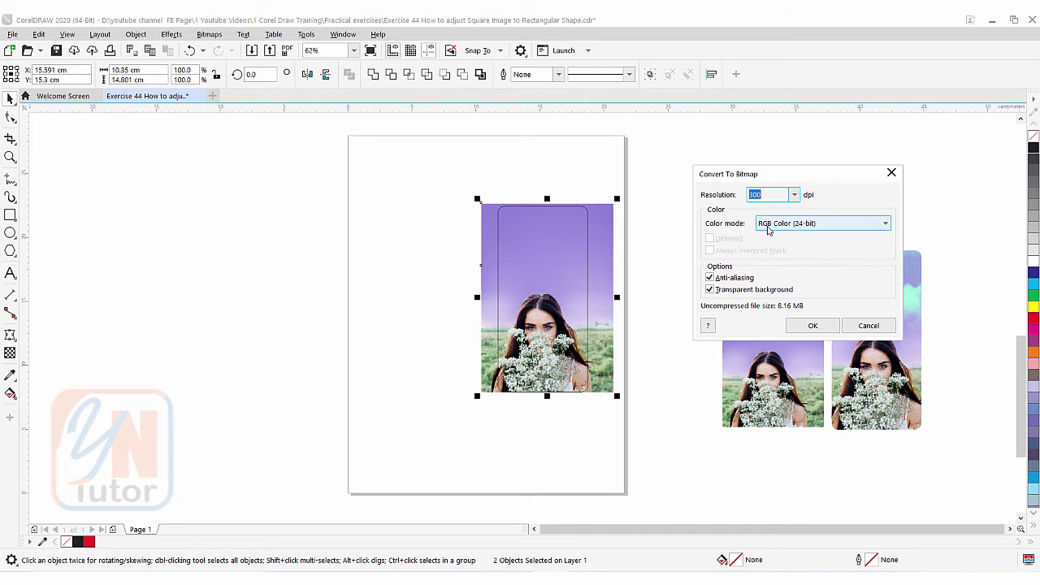
pyautogui.click(835, 224)
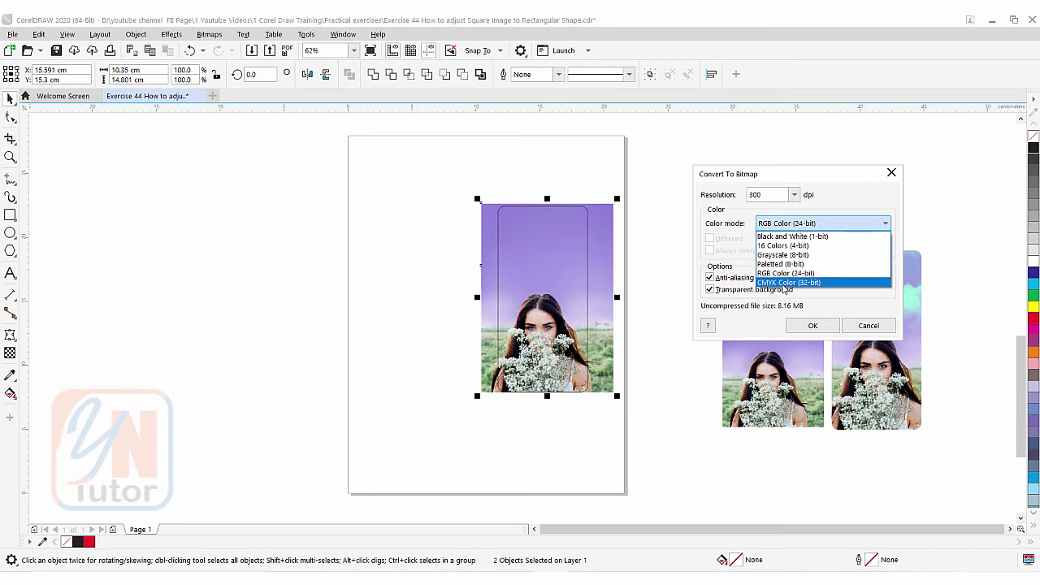
pyautogui.click(857, 305)
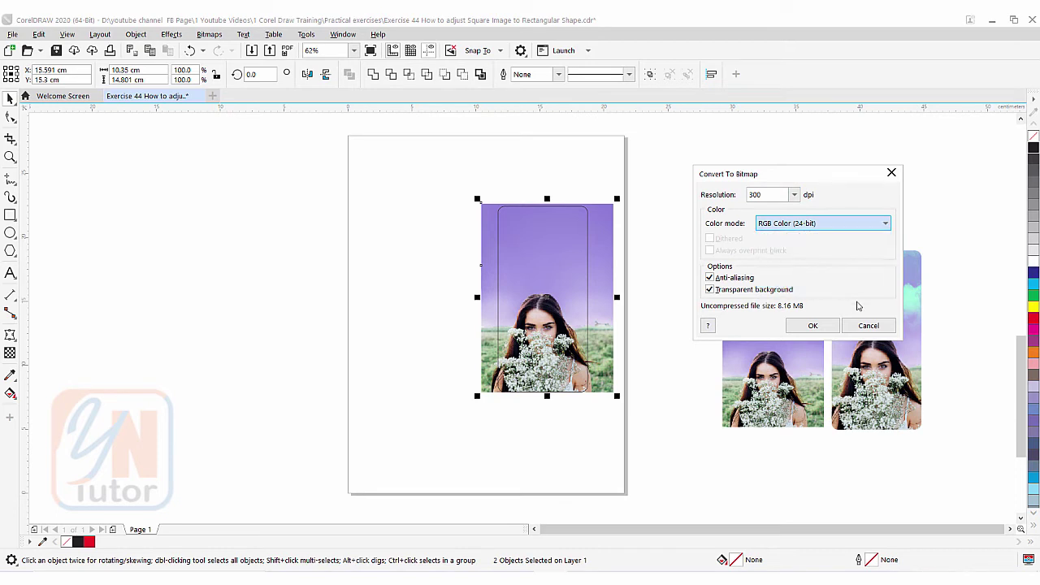
pyautogui.click(813, 325)
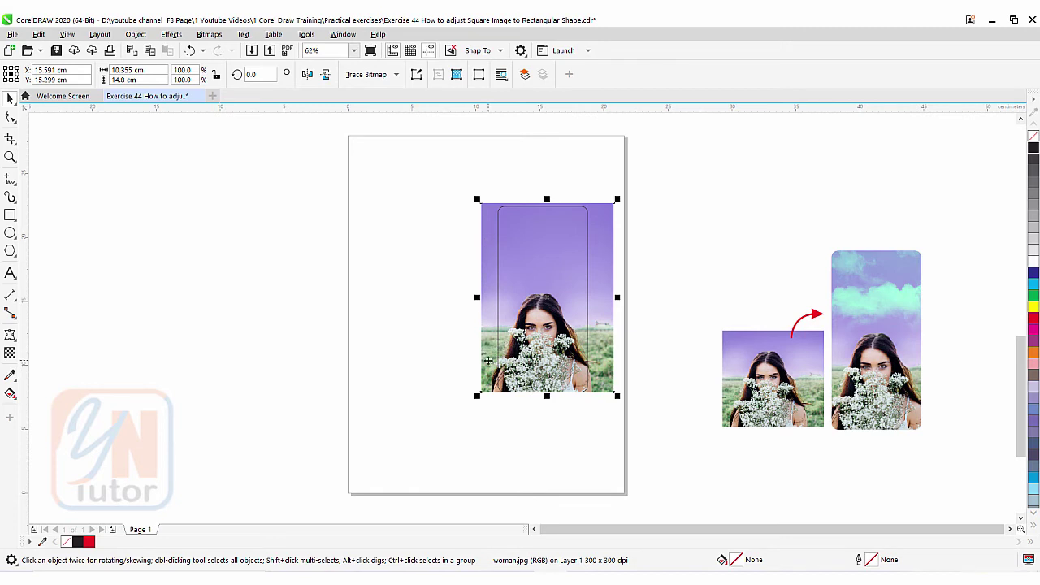
# Step: Import Cloud.jpg and place it left of the merged portrait at 12.171 × 9.566 cm
pyautogui.scroll(2, 601, 267)
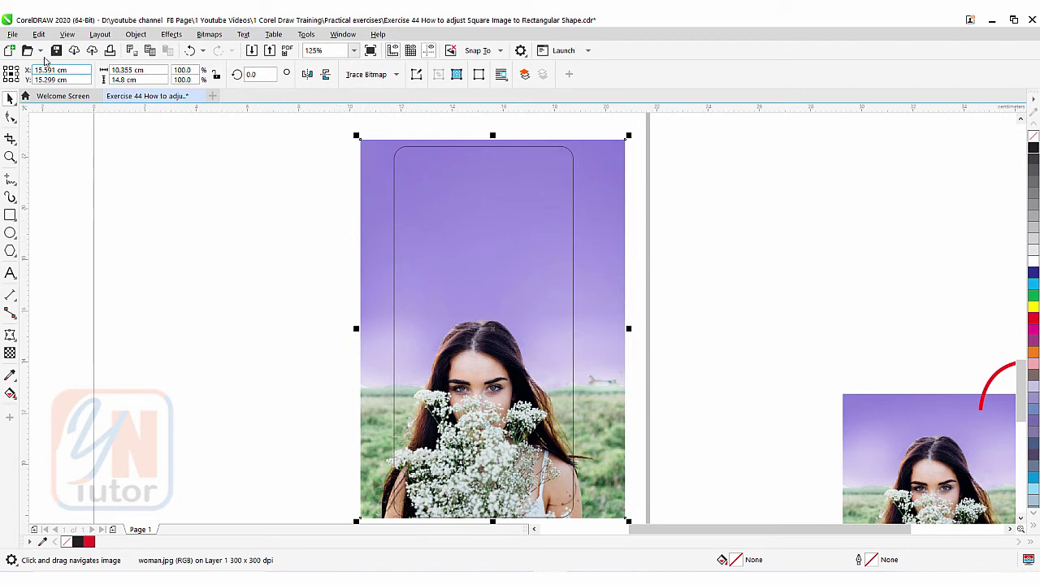
pyautogui.click(12, 34)
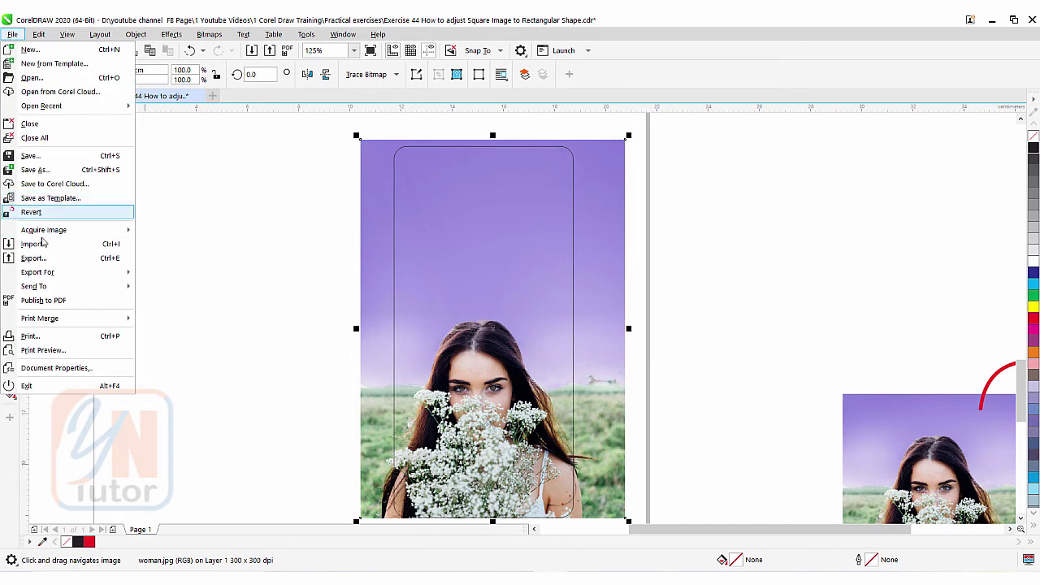
pyautogui.click(46, 244)
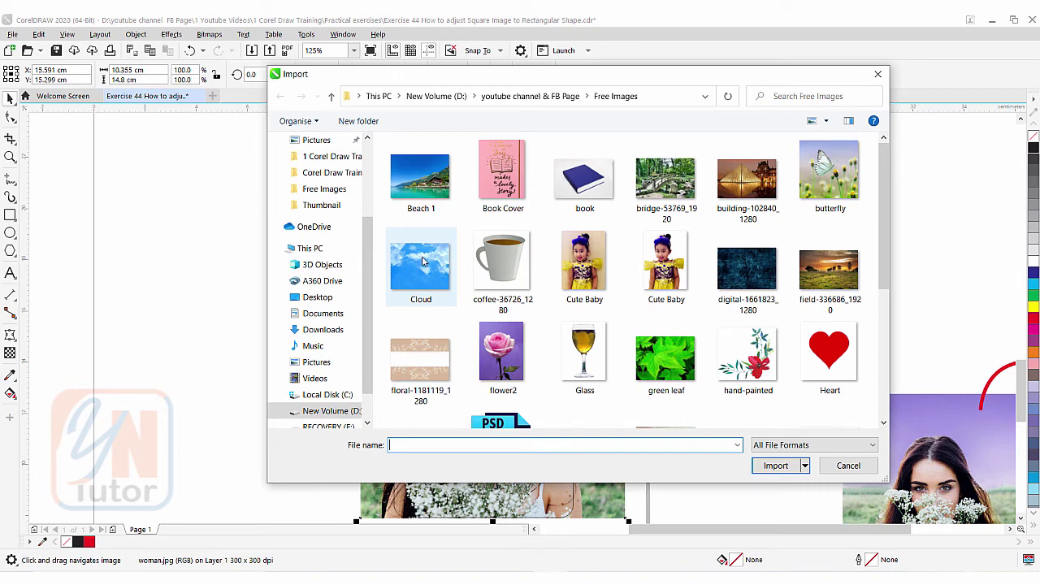
pyautogui.click(421, 260)
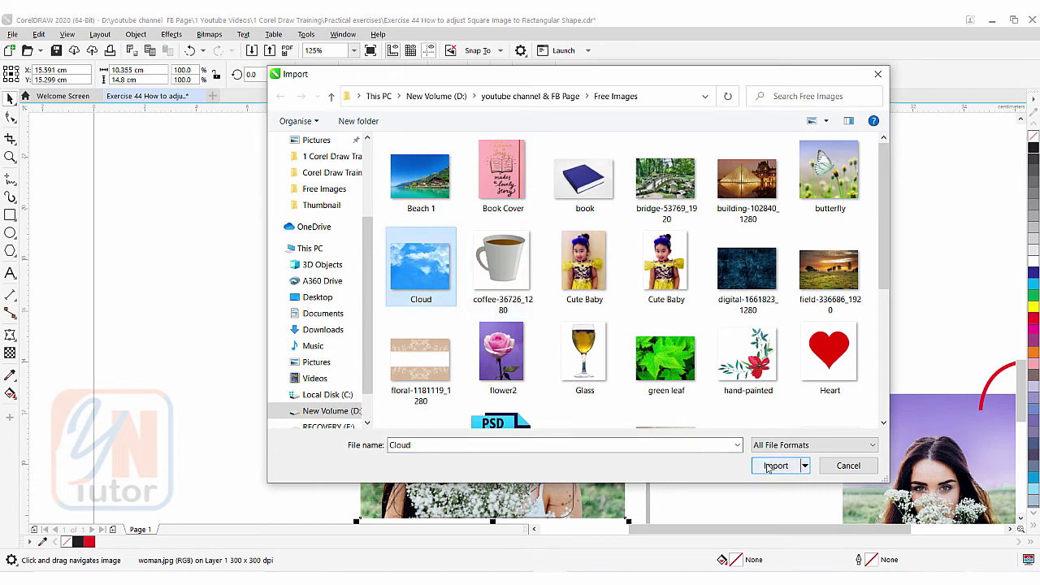
pyautogui.click(773, 466)
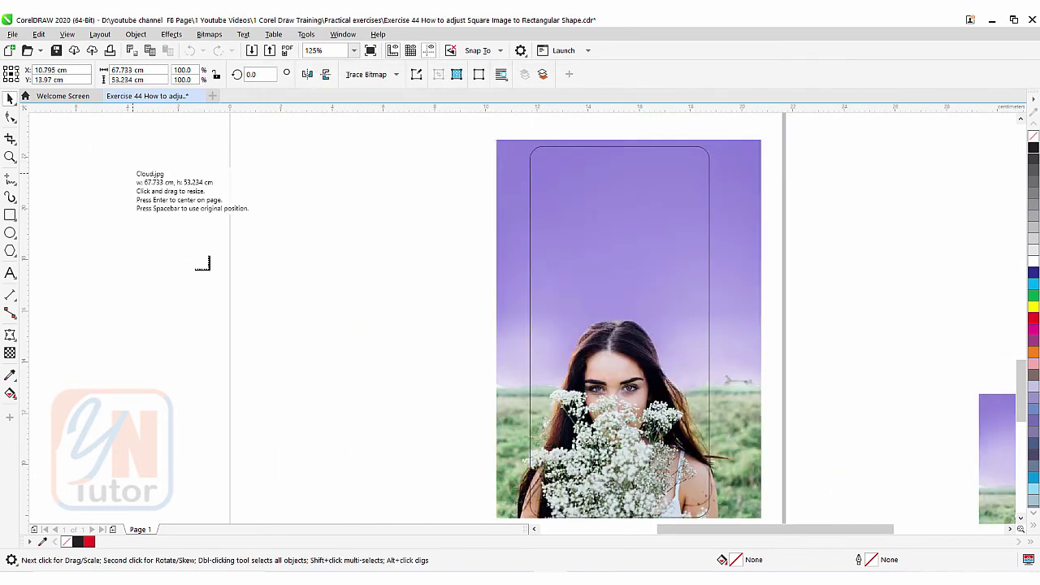
pyautogui.moveTo(118, 158); pyautogui.dragTo(442, 427)
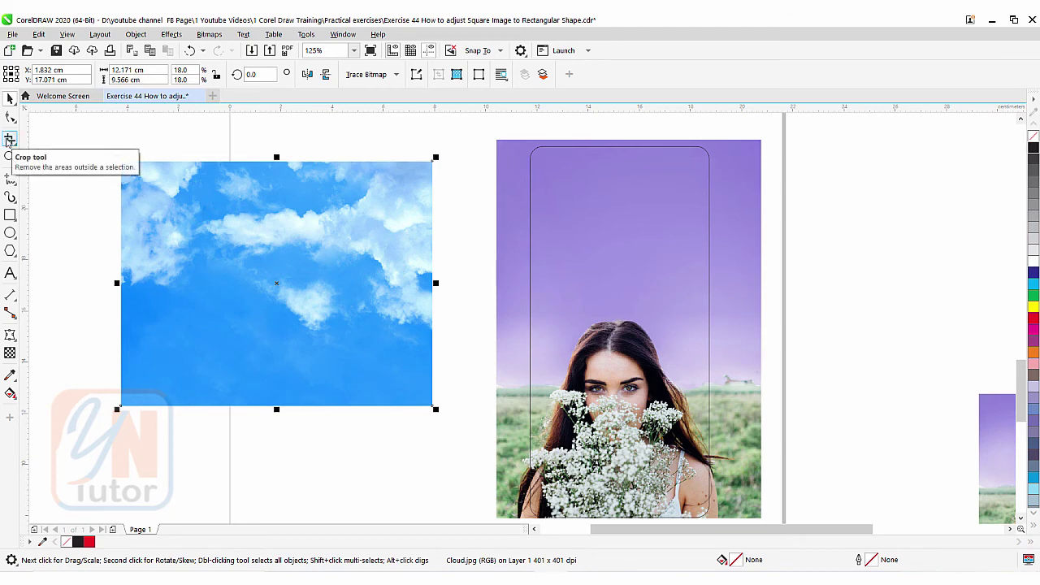
# Step: Crop the cloud picture to a tall central cloud section of about 5.63 × 6.75 cm
pyautogui.click(10, 138)
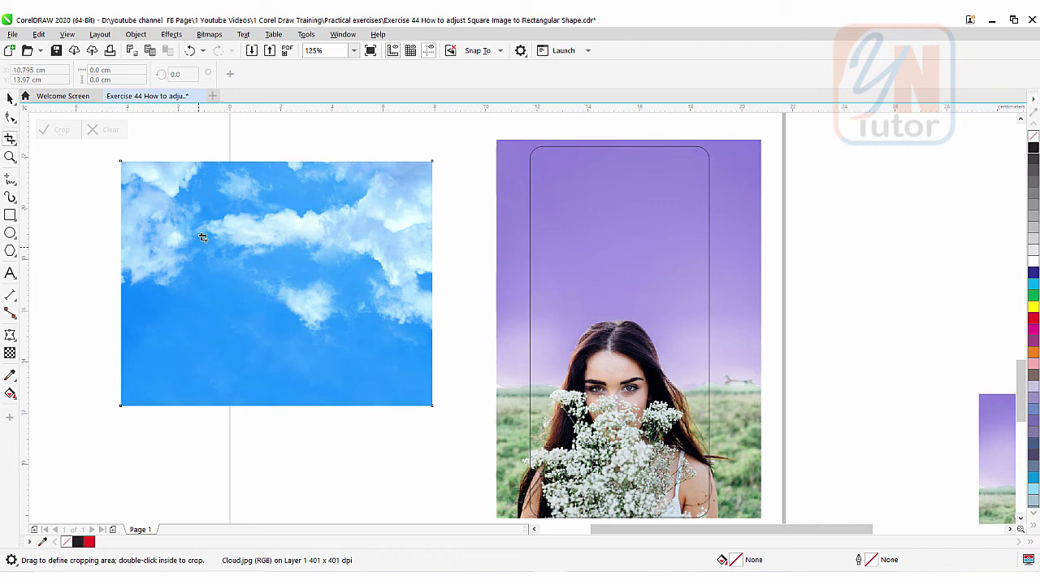
pyautogui.moveTo(219, 176); pyautogui.dragTo(364, 341)
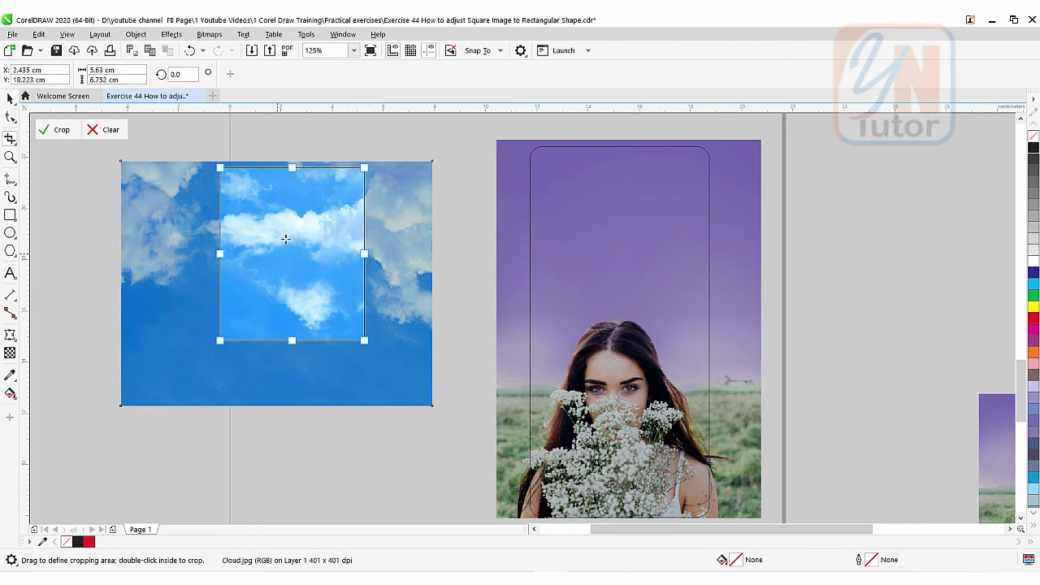
pyautogui.click(61, 130)
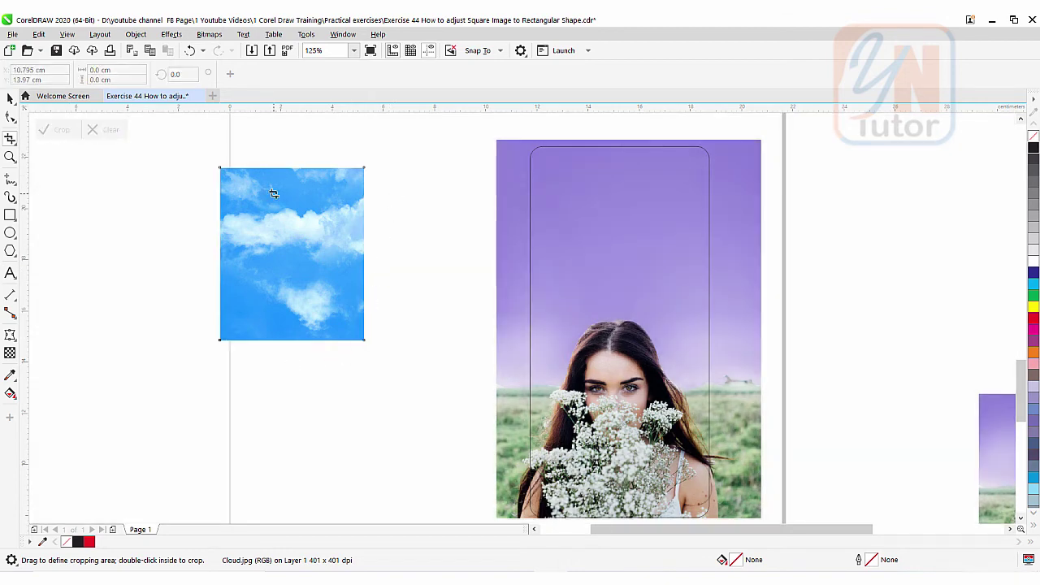
# Step: Move the cropped clouds over the portrait's top and scale them to 9.672 × 11.599 cm
pyautogui.click(7, 142)
pyautogui.click(11, 118)
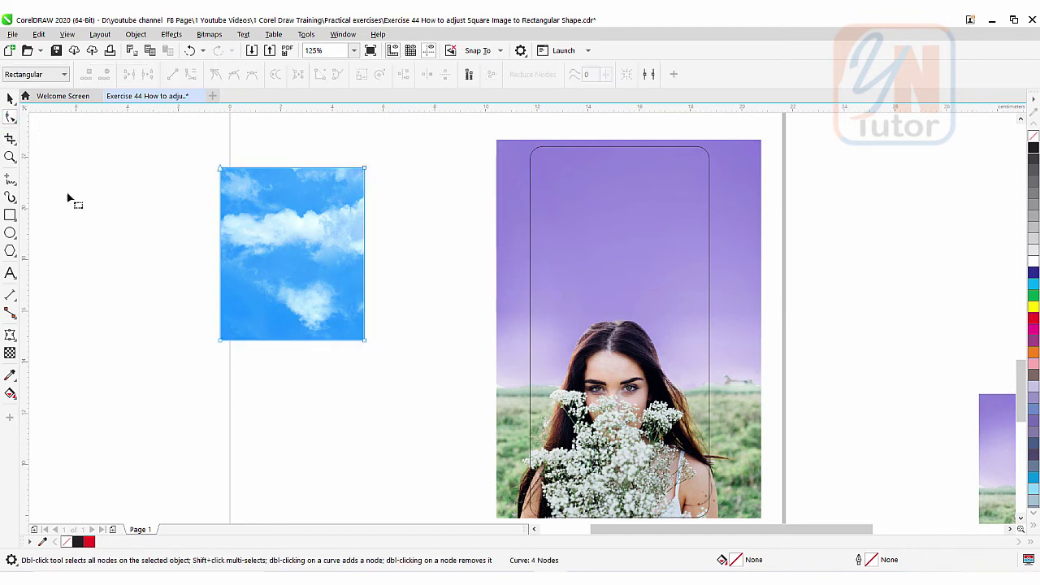
pyautogui.moveTo(220, 341); pyautogui.dragTo(220, 410)
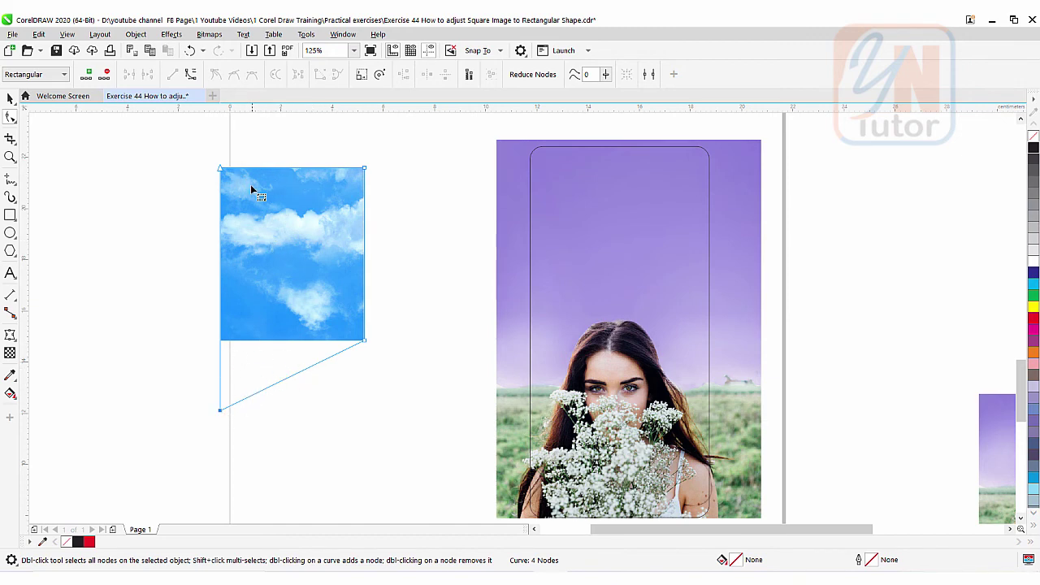
pyautogui.press('space')
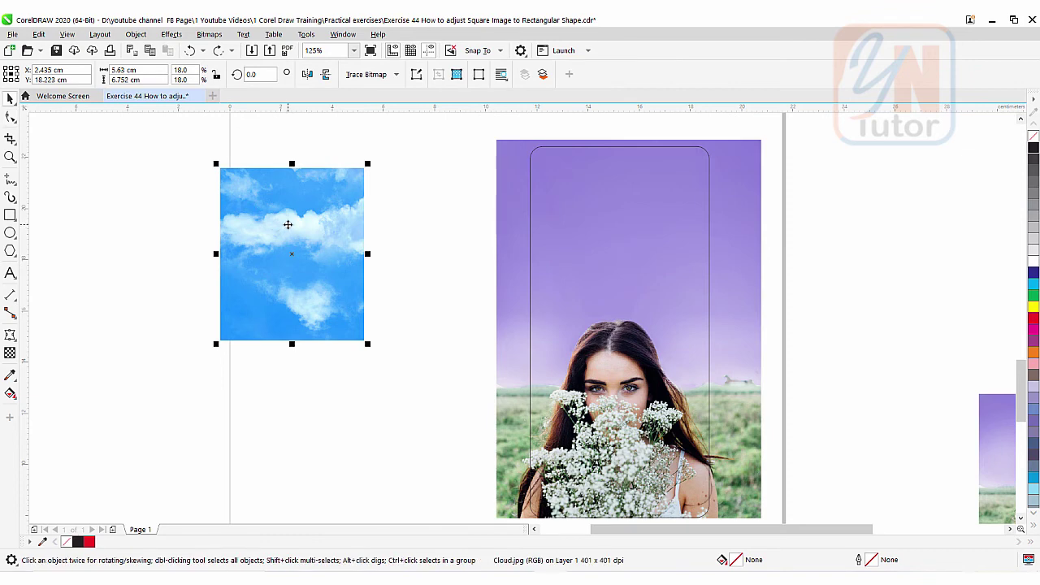
pyautogui.moveTo(287, 225); pyautogui.dragTo(567, 200)
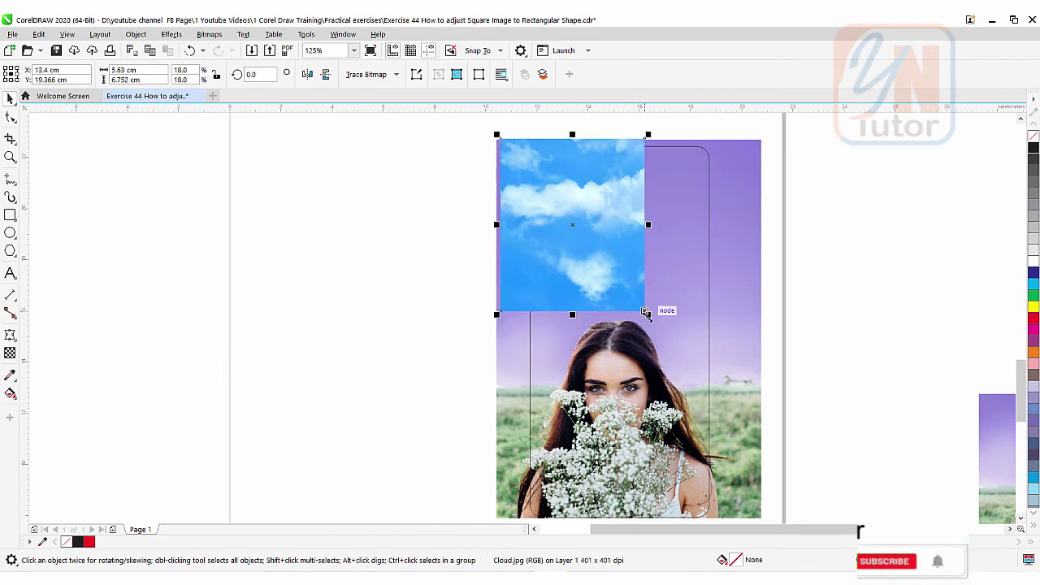
pyautogui.moveTo(647, 317); pyautogui.dragTo(752, 438)
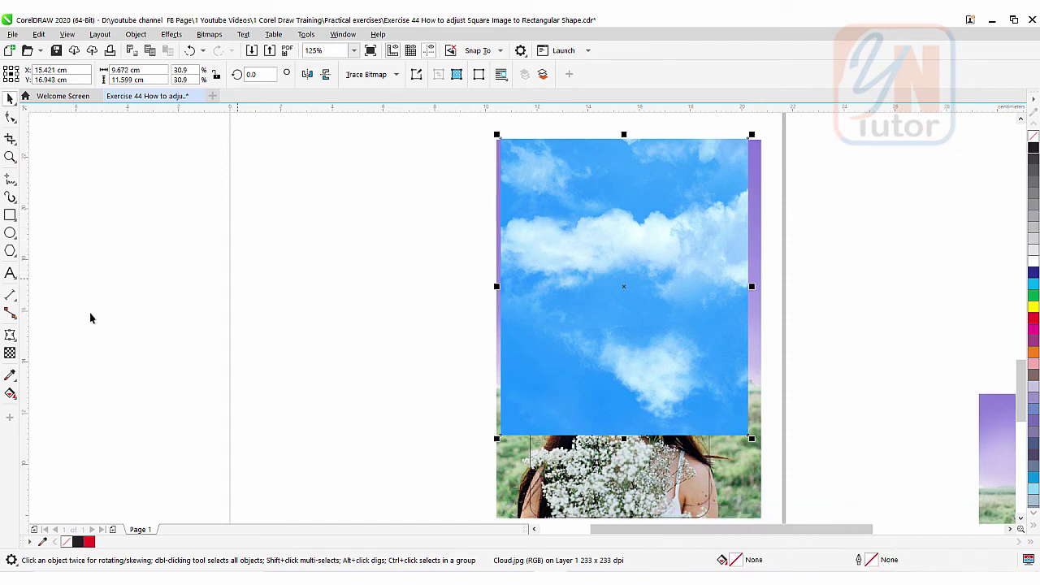
# Step: Give the clouds a Green-mode linear fountain transparency fading downward into the purple sky
pyautogui.click(10, 354)
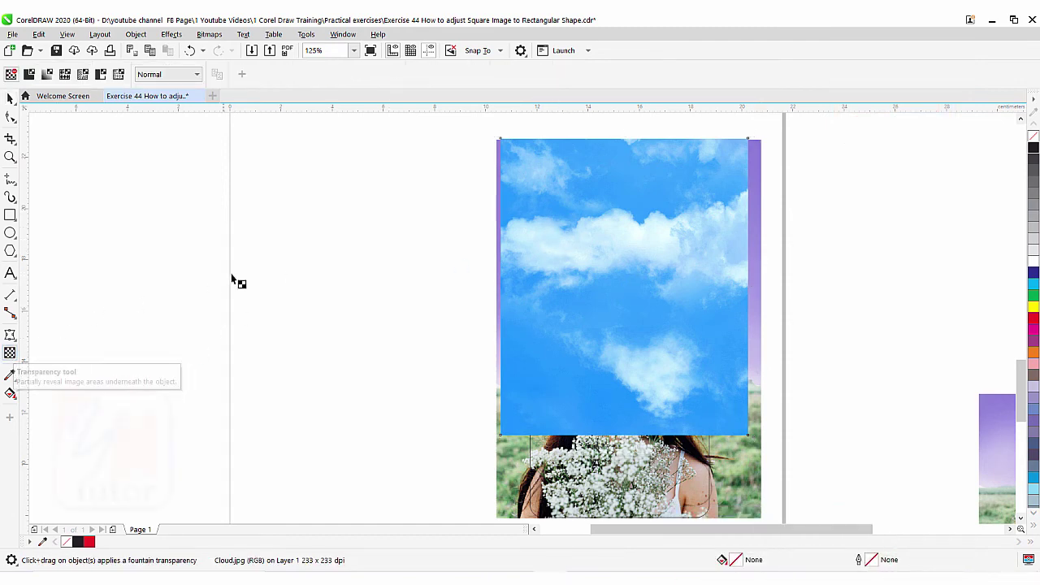
pyautogui.click(187, 76)
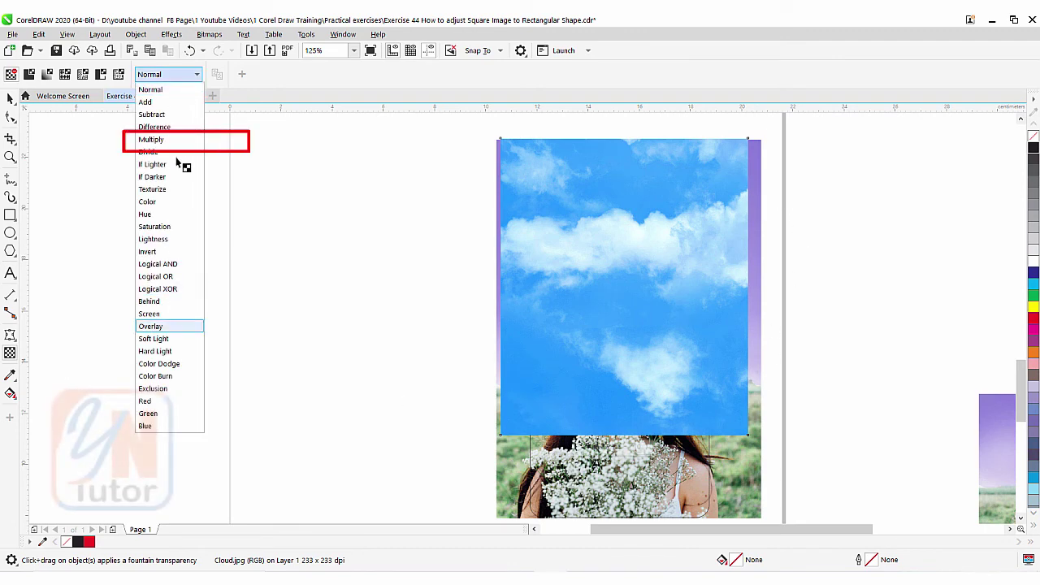
pyautogui.click(153, 139)
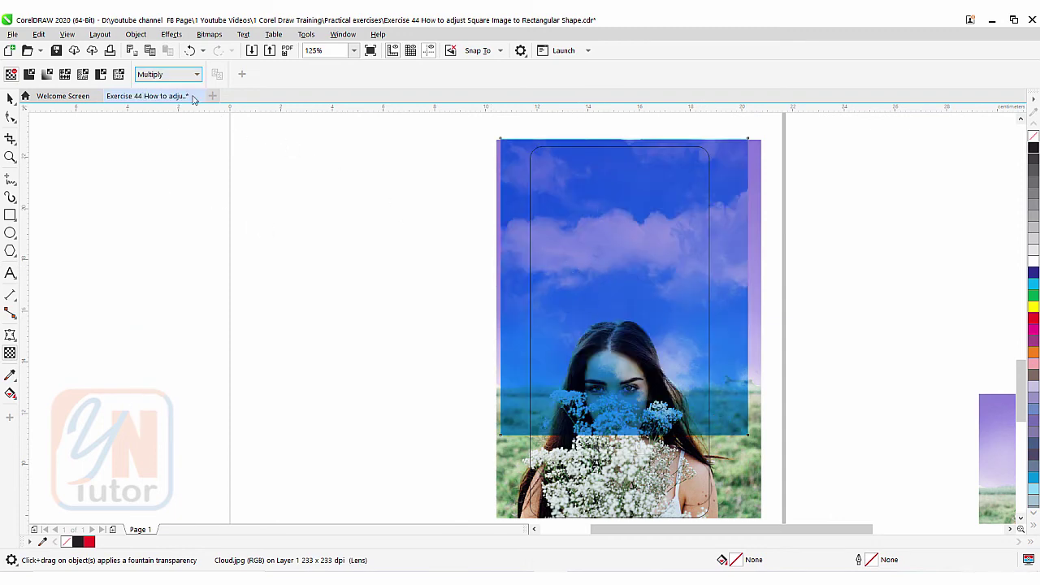
pyautogui.click(177, 75)
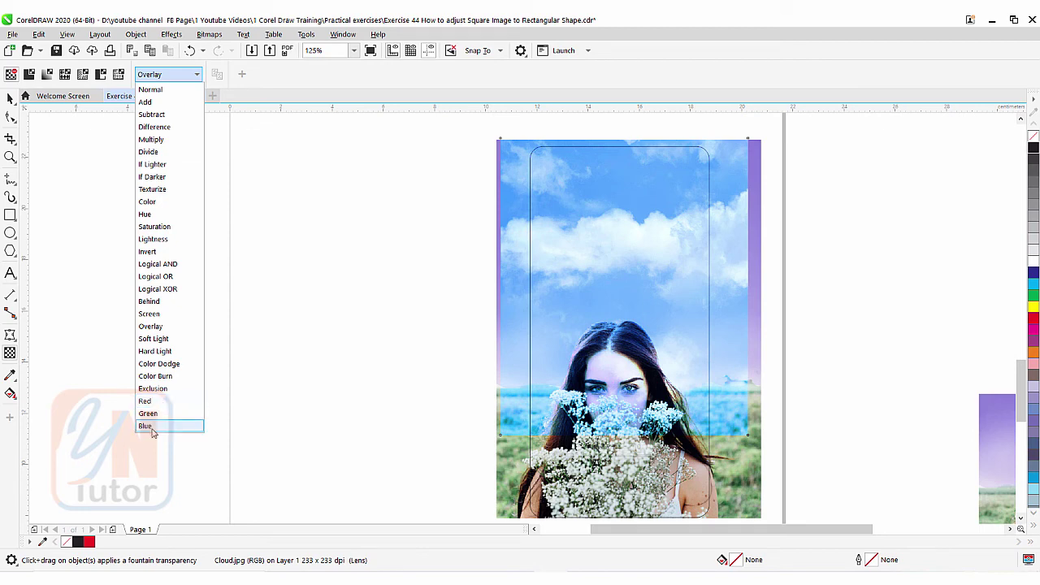
pyautogui.click(172, 401)
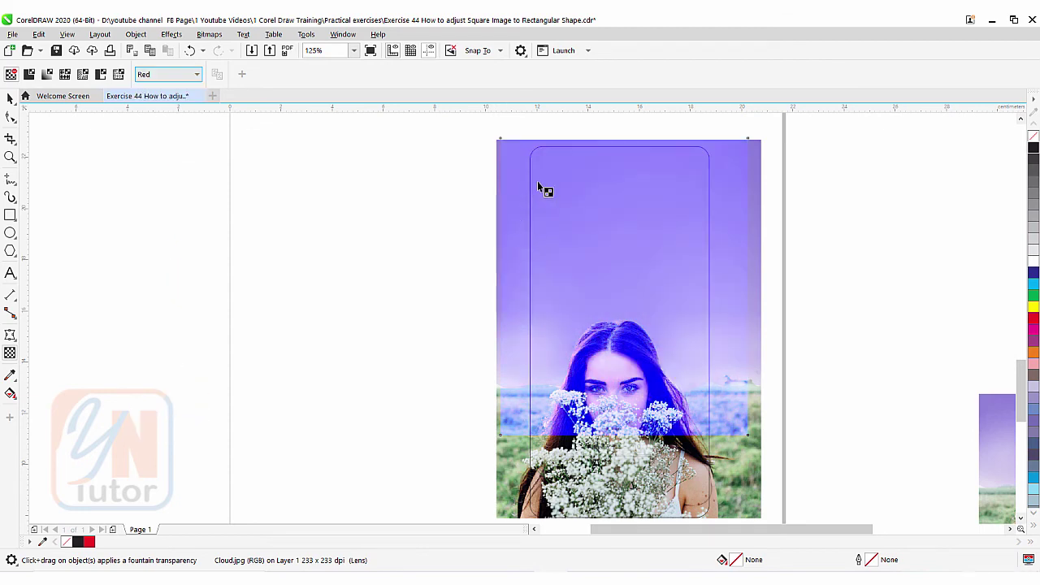
pyautogui.click(160, 80)
pyautogui.click(159, 414)
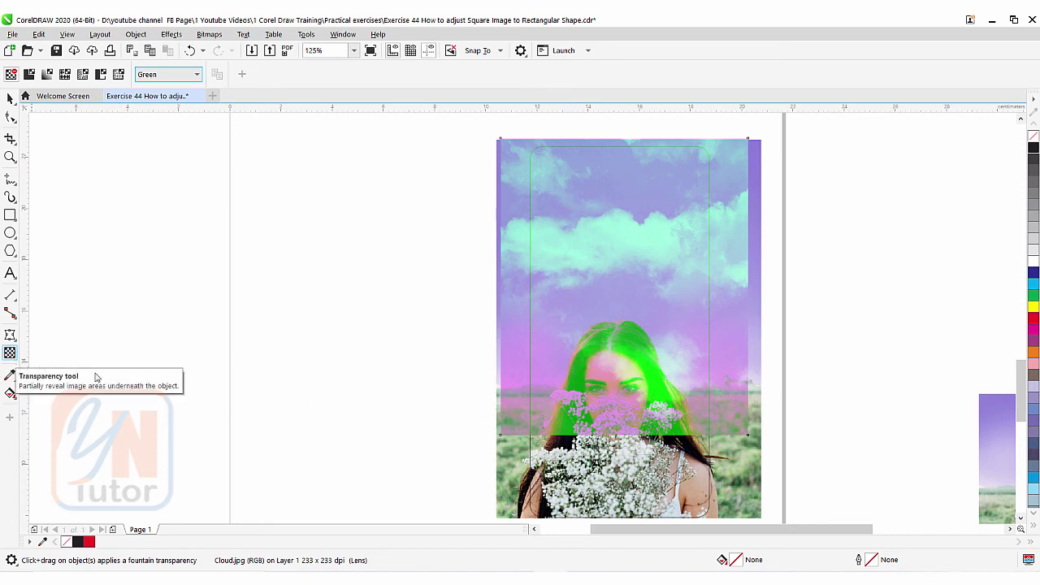
pyautogui.moveTo(613, 265); pyautogui.dragTo(614, 318)
pyautogui.click(10, 98)
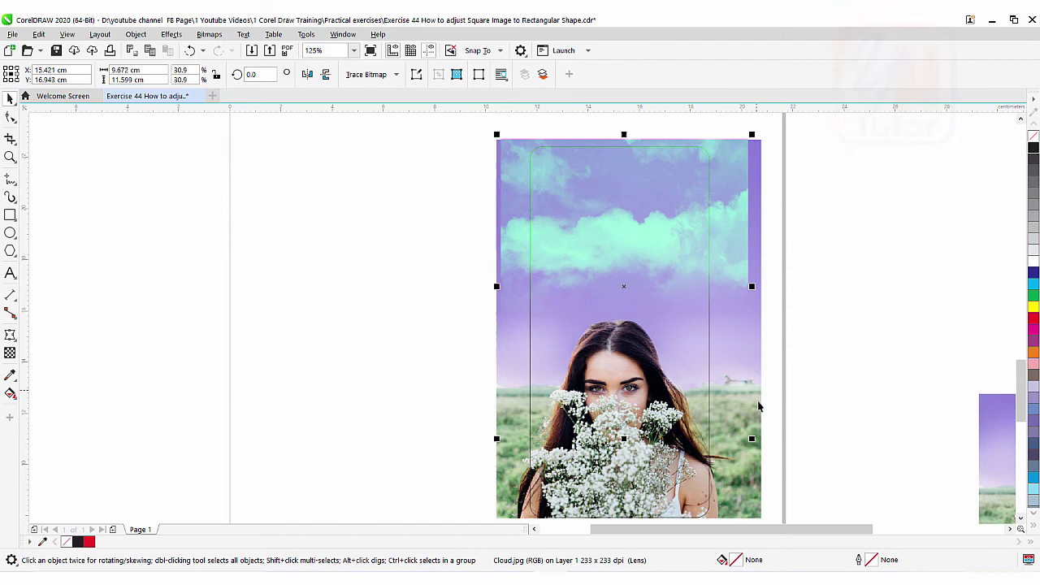
# Step: Group the clouds with the woman photo and send the group To Back of Page, behind the rounded rectangle
pyautogui.keyDown('shift'); pyautogui.click(751, 488); pyautogui.keyUp('shift')
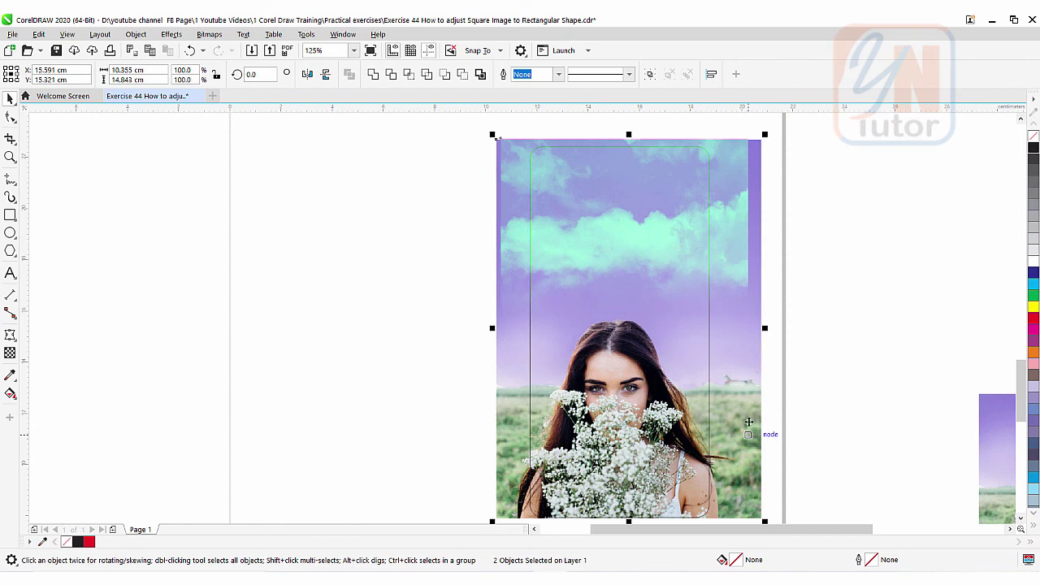
pyautogui.click(649, 75)
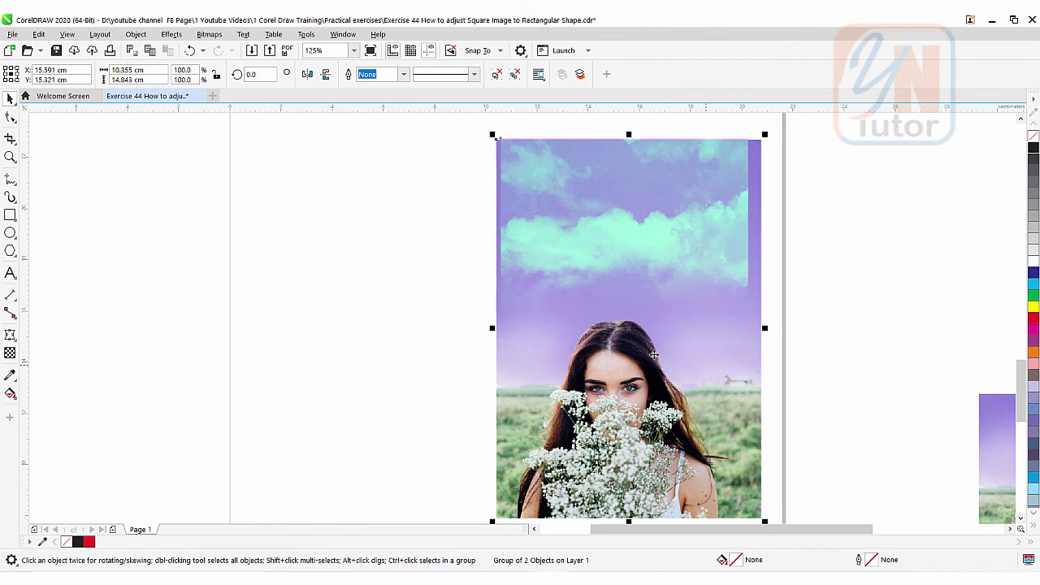
pyautogui.click(135, 34)
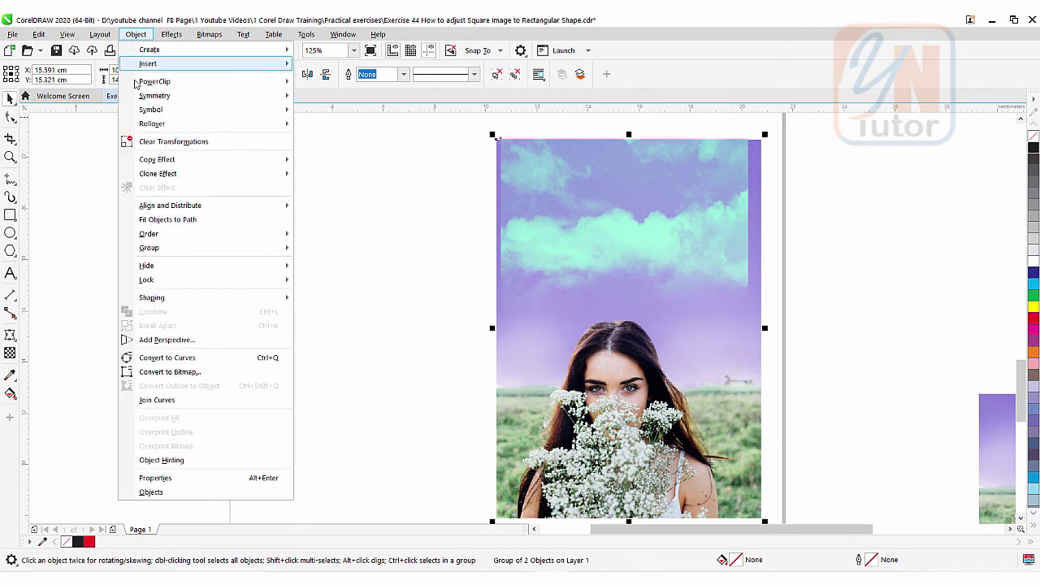
pyautogui.moveTo(272, 237)
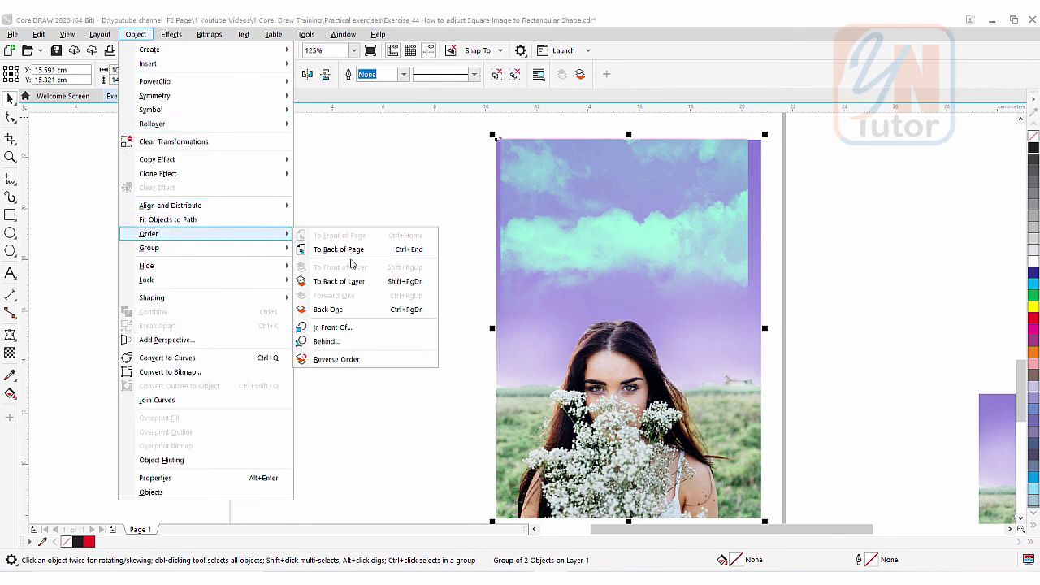
pyautogui.click(342, 249)
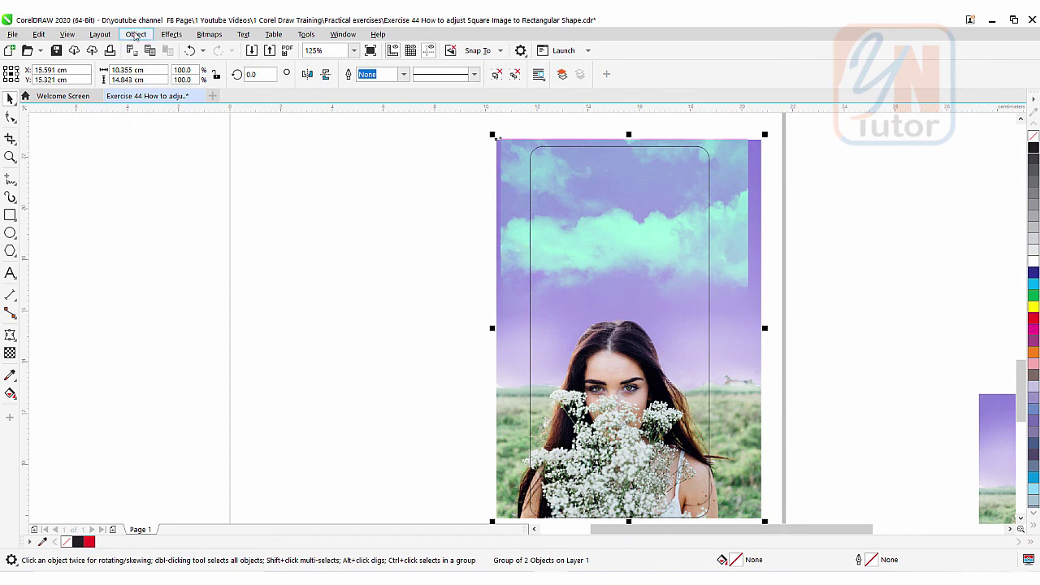
pyautogui.click(136, 35)
# Step: Place the image group inside the rounded-rectangle frame with PowerClip and set the frame outline to No Color
pyautogui.moveTo(230, 83)
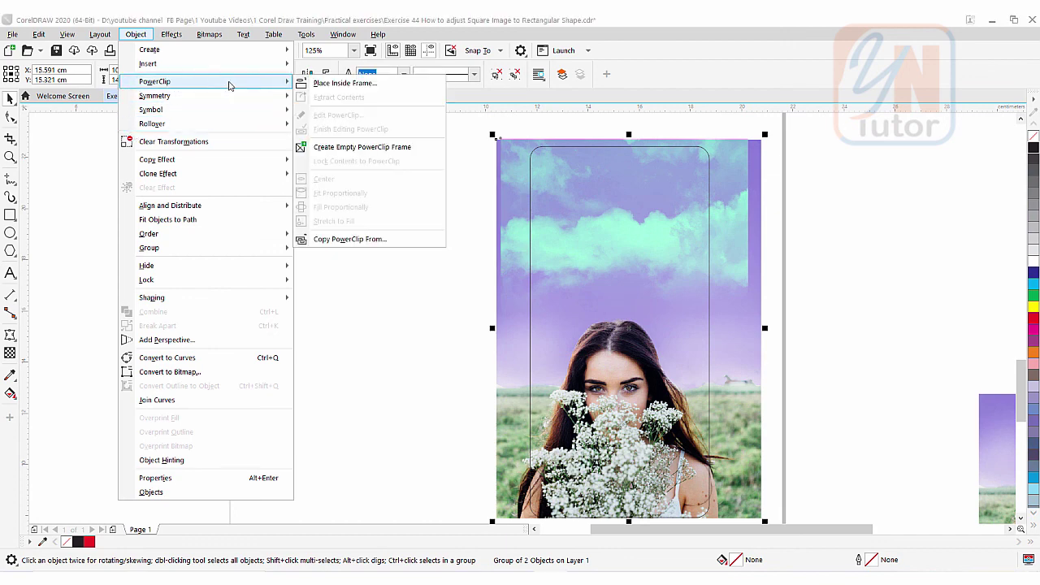
pyautogui.click(341, 83)
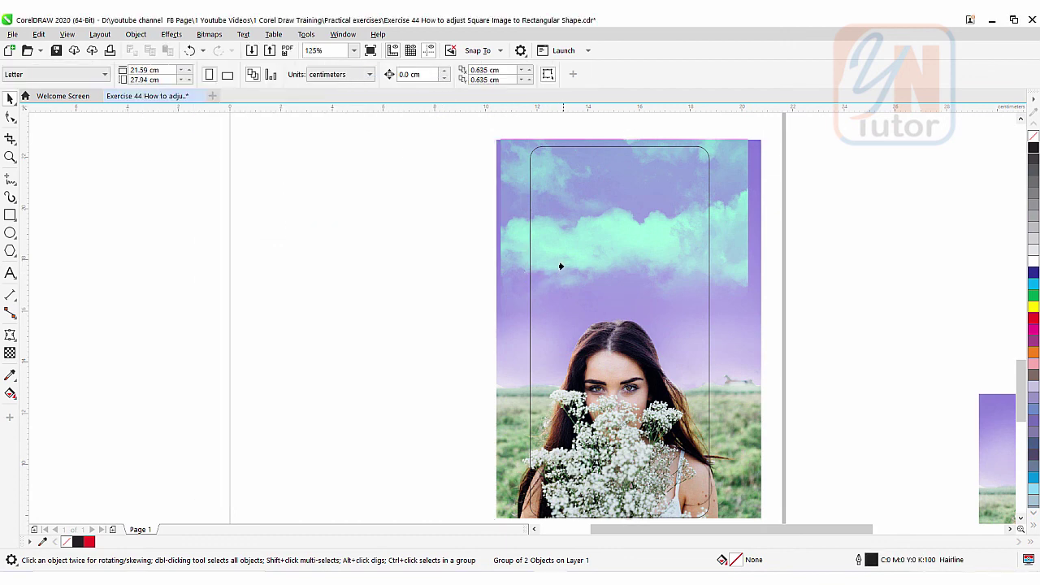
pyautogui.click(559, 198)
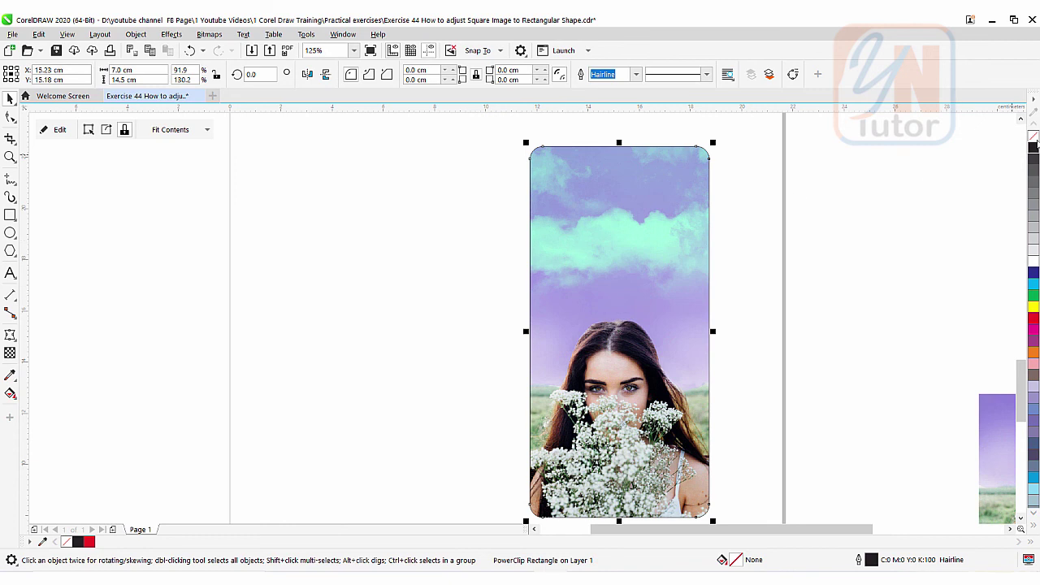
pyautogui.rightClick(1033, 136)
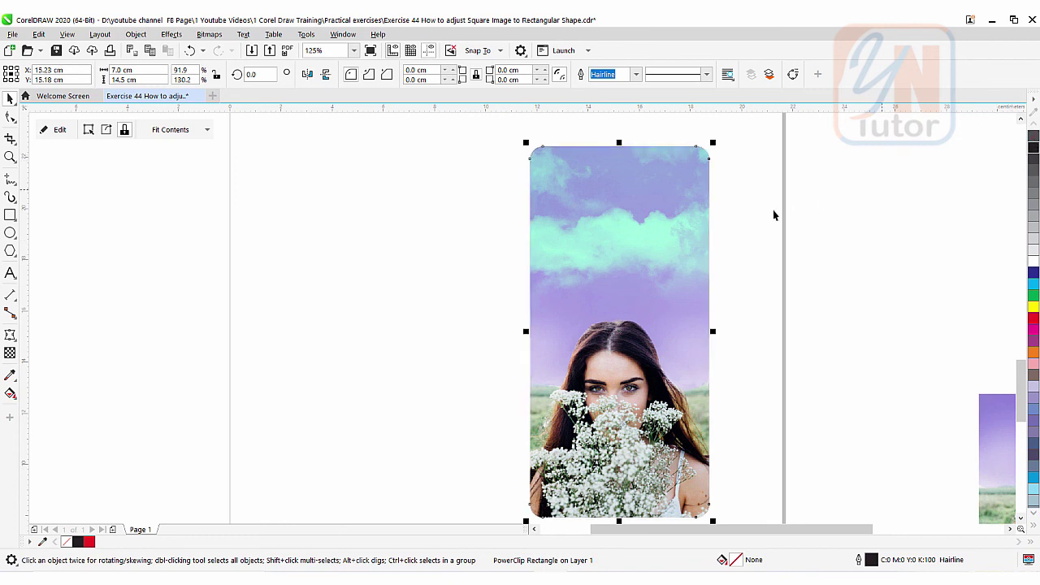
pyautogui.click(441, 290)
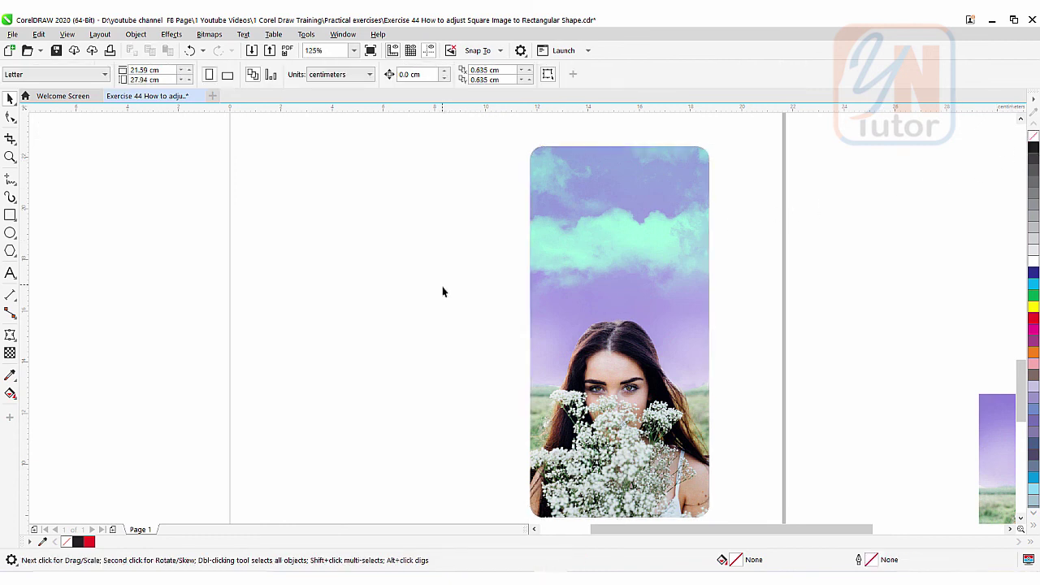